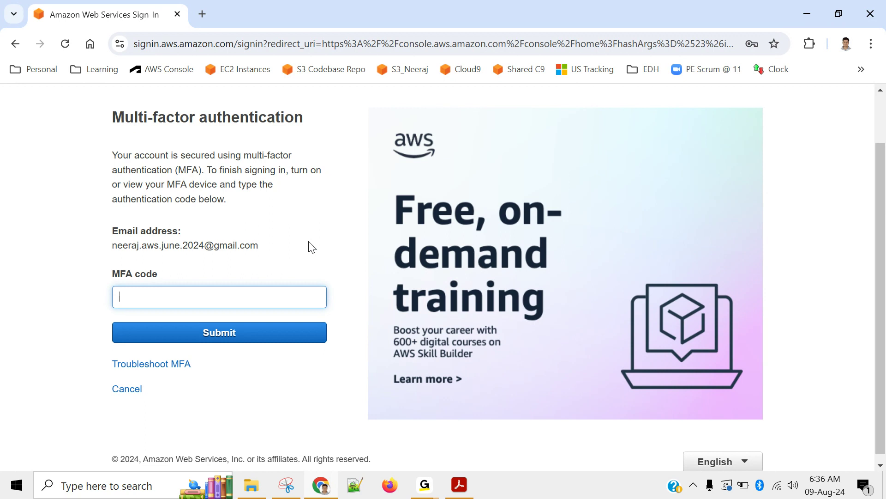
Step: Enter the authenticator app's MFA code and submit it to sign in to the console
click(314, 331)
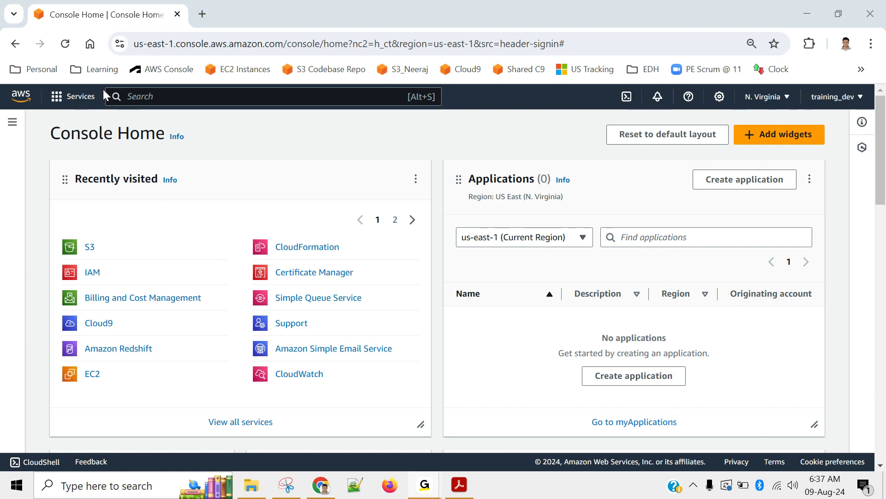
Step: Search the console for 's3' and open the S3 service
click(177, 91)
text(s3)
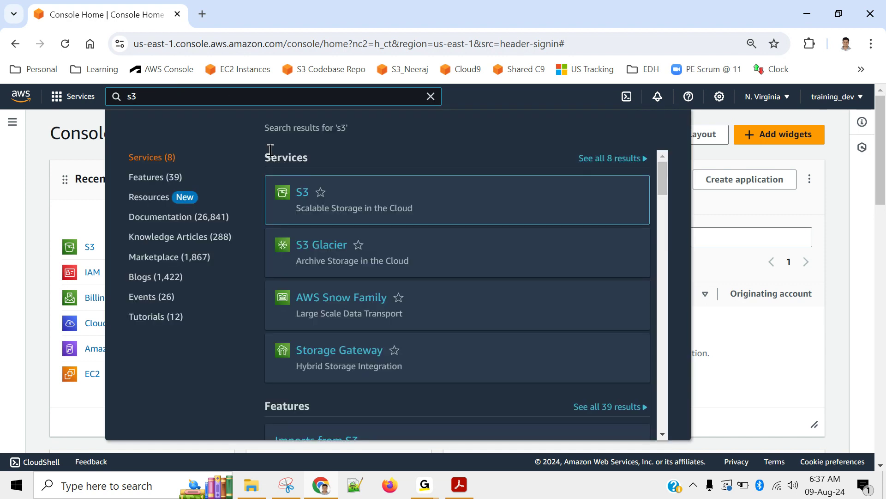
mouse_move(359, 218)
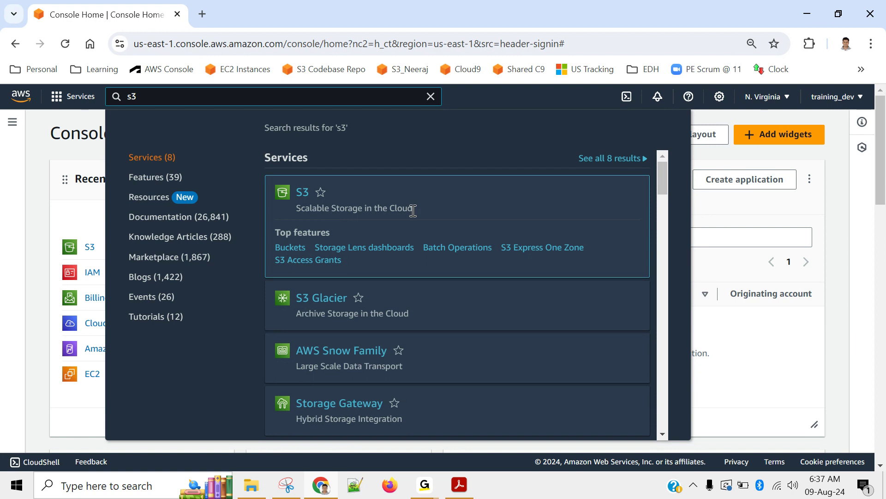
click(303, 193)
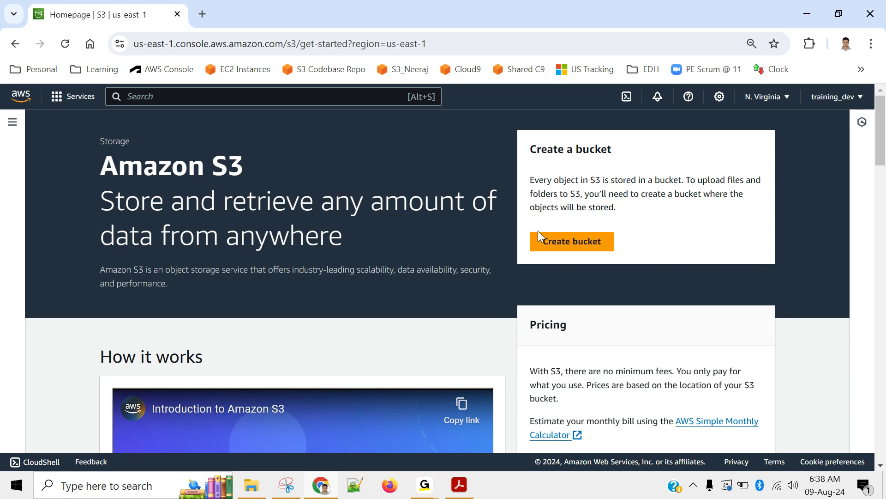
Step: Start a new S3 bucket, highlight its AWS Region label, and open a new browser tab
click(603, 248)
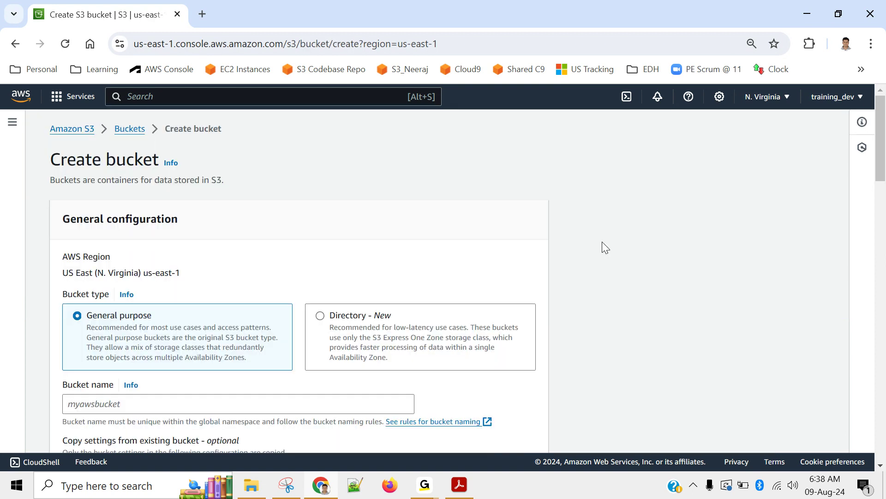
scroll(311, 270, down, 2)
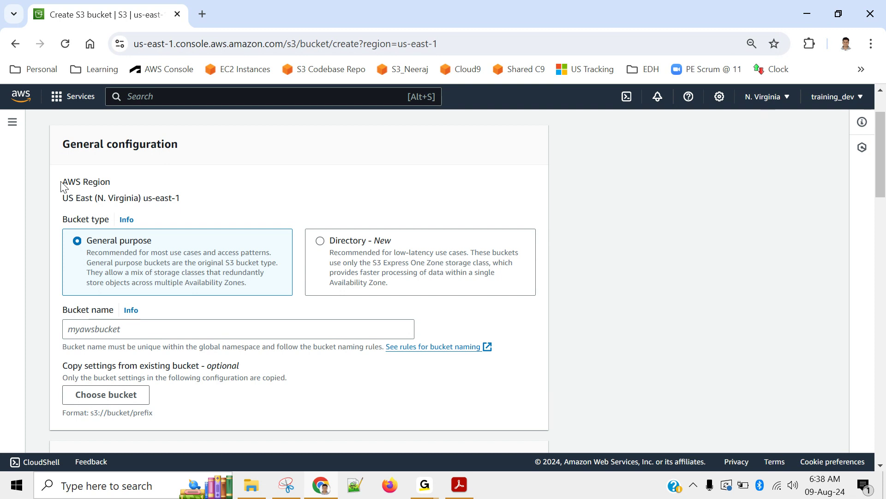
drag(65, 185, 94, 184)
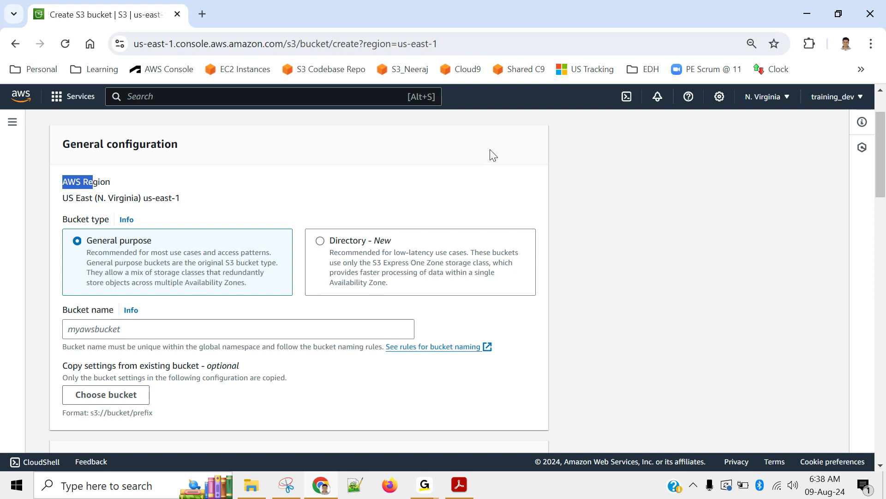
click(202, 13)
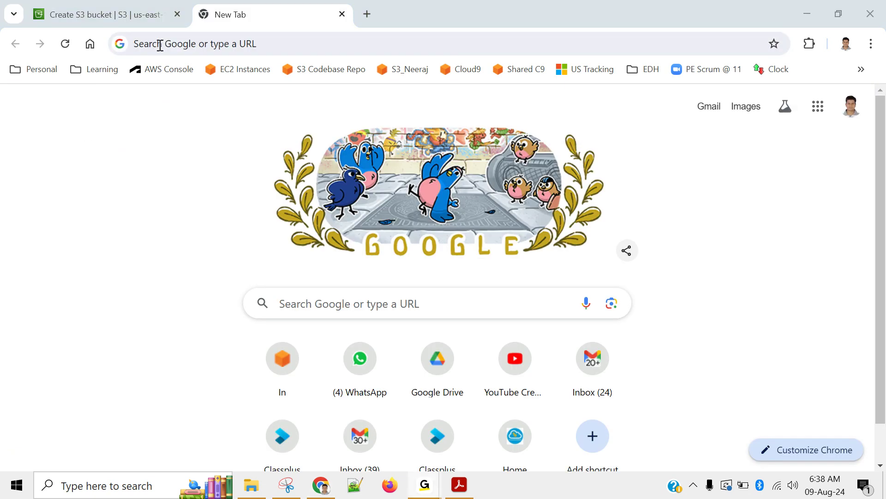
Step: Search Google for 'aws regions live map' by typing 'aws reg' and picking the suggestion
click(160, 44)
text(aws re)
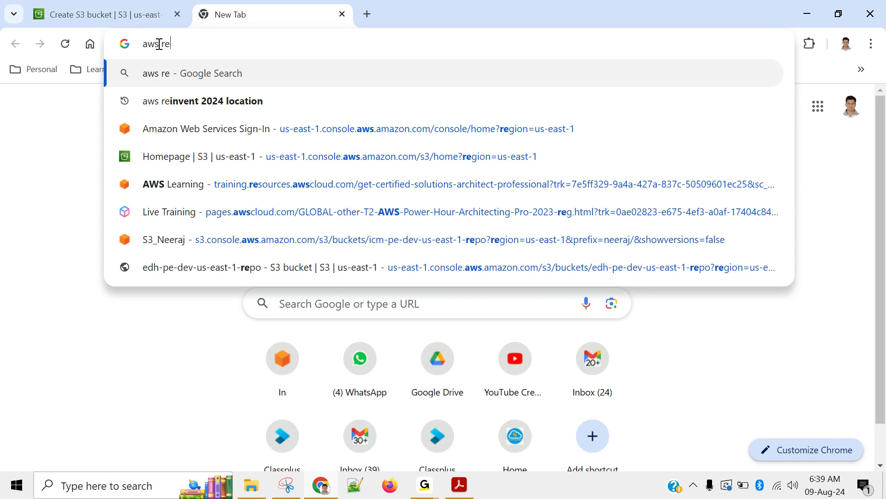
text(g)
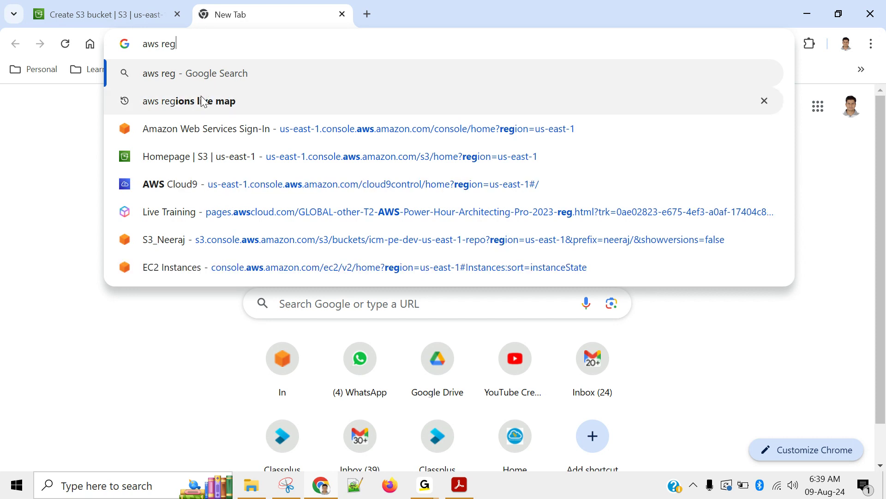
click(196, 100)
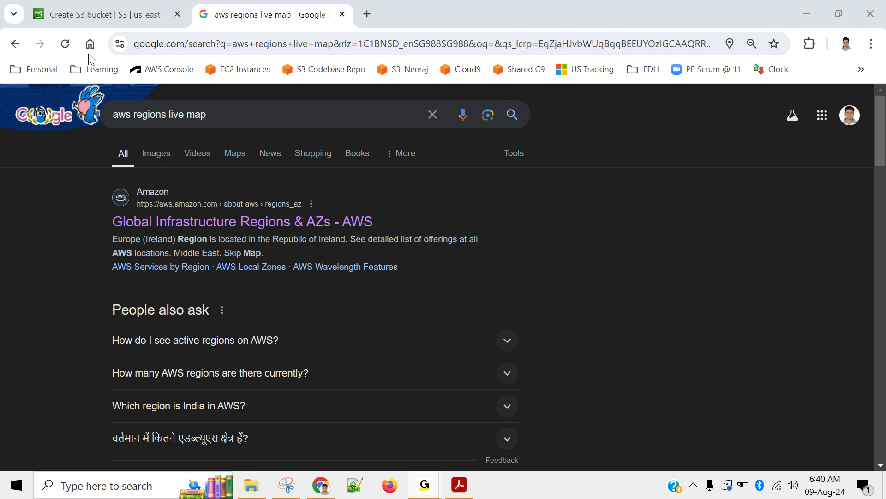
Step: Open the AWS Regions and Availability Zones page and scroll down to the map
click(213, 228)
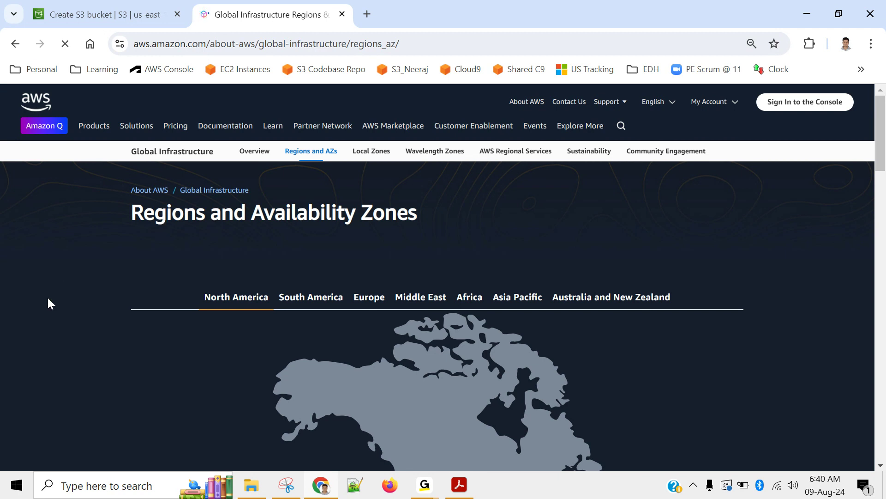
scroll(50, 302, down, 2)
scroll(50, 303, down, 1)
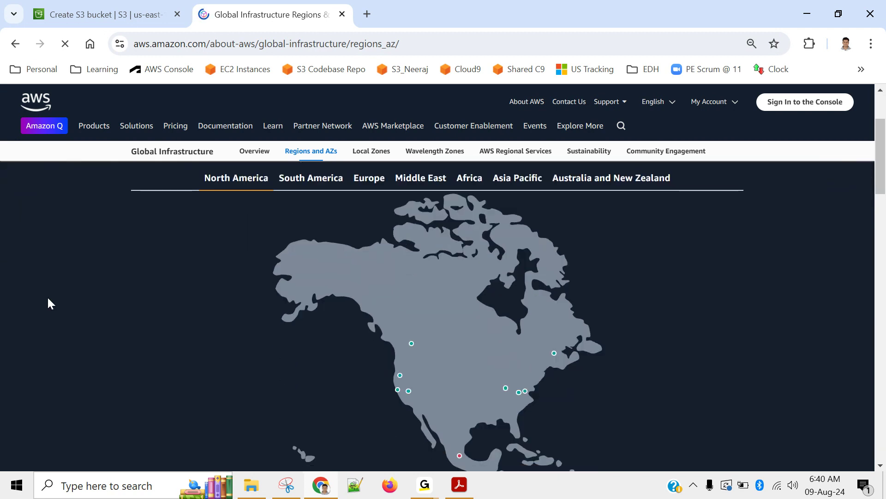
scroll(50, 302, down, 2)
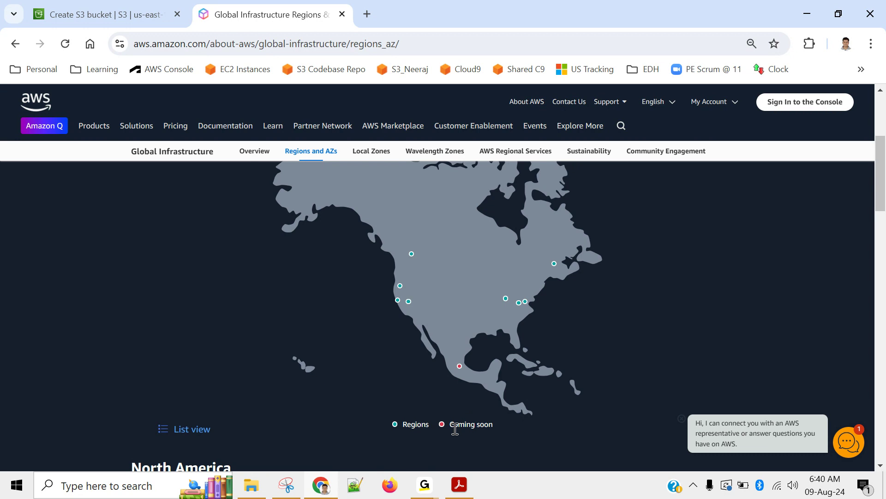
Step: View North American regions: Canada West, Oregon, N. California, GovCloud, Canada Central, Ohio, Mexico
click(412, 254)
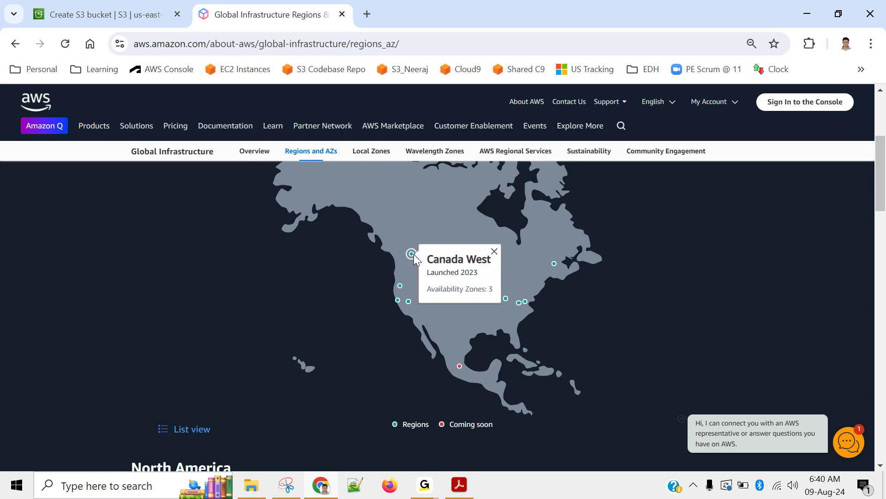
click(401, 285)
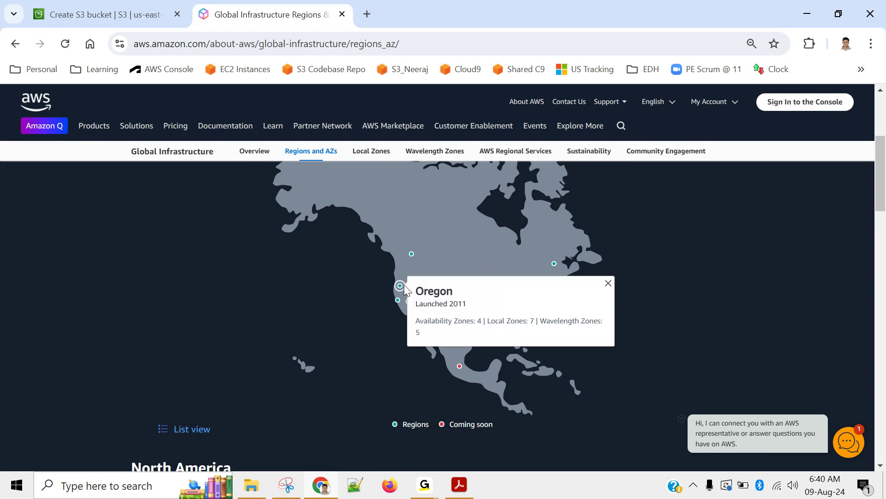
click(398, 301)
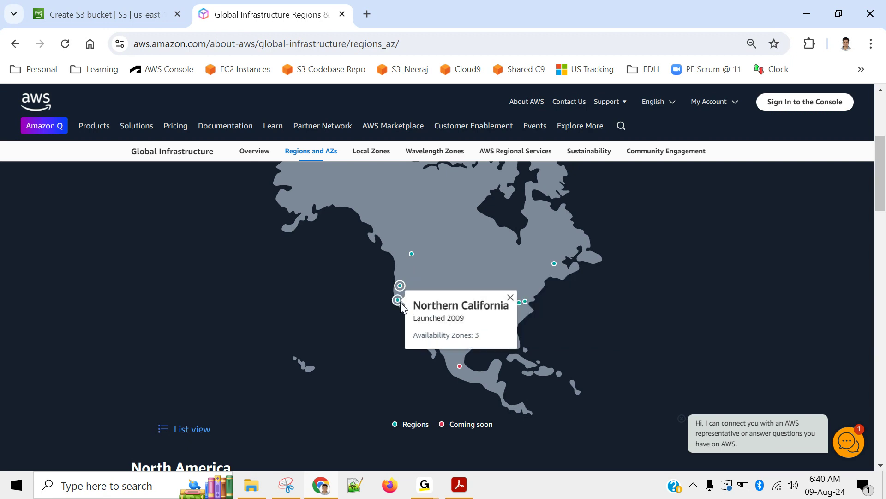
click(402, 304)
click(410, 300)
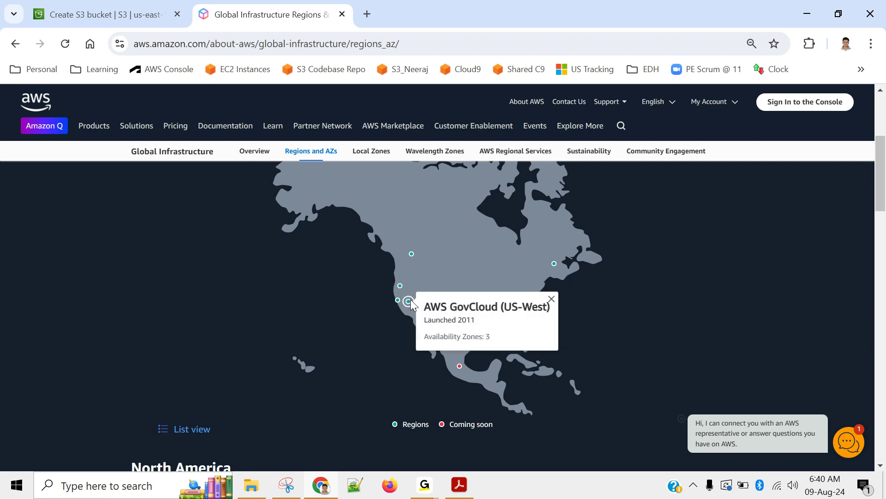
click(554, 264)
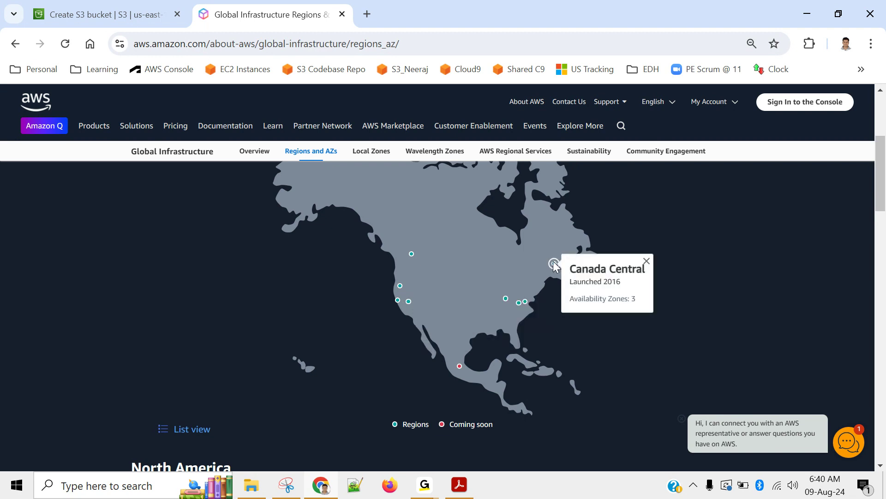
click(506, 299)
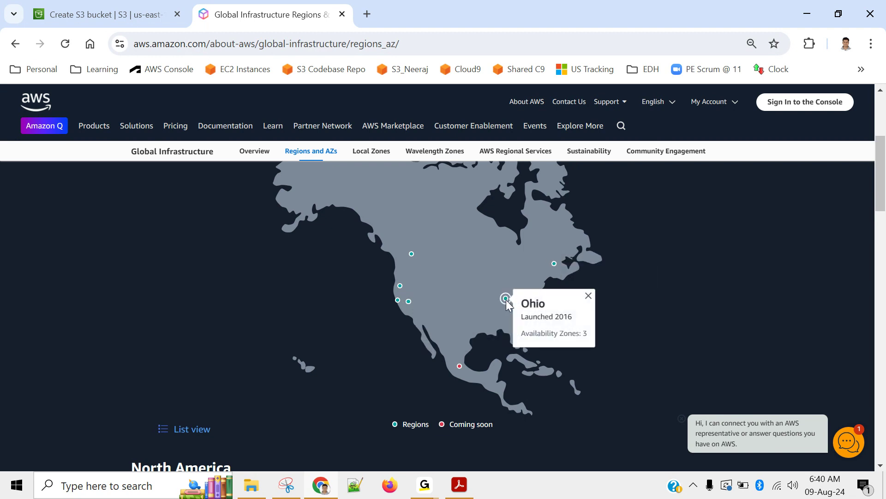
click(459, 366)
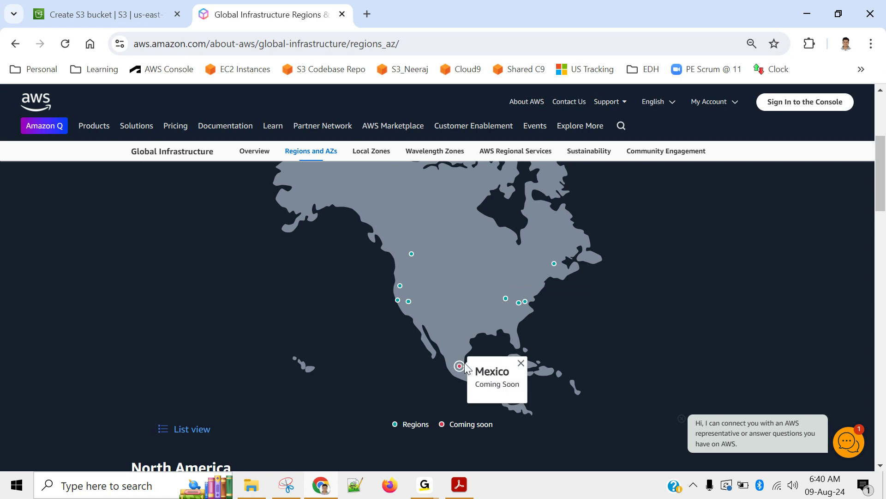
Step: Zoom the page out to 67% to see more of the map
scroll(239, 296, up, 2)
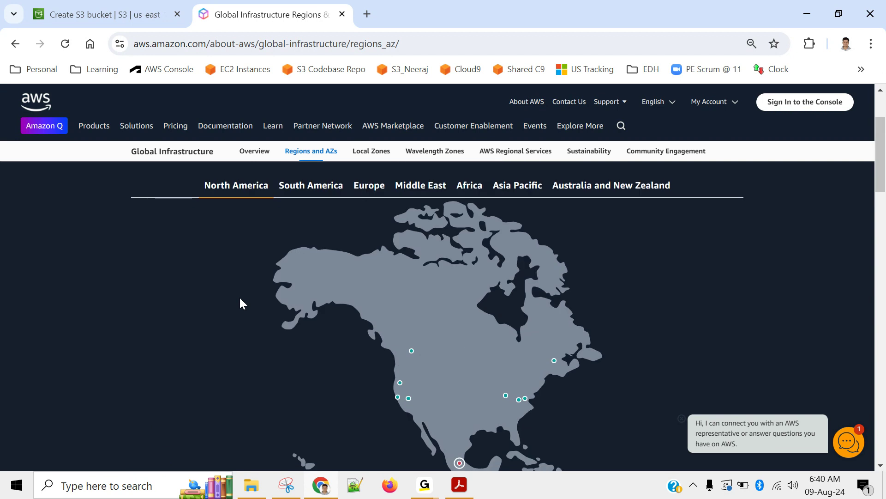
key(ctrl+minus)
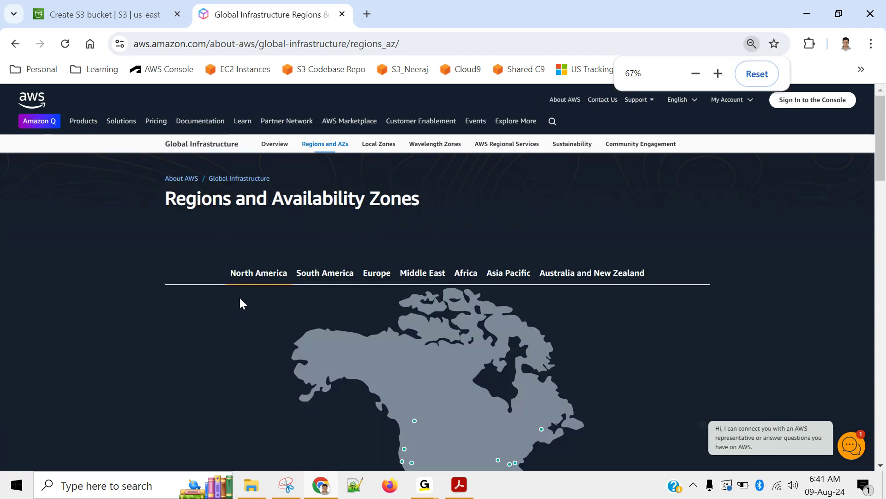
scroll(218, 311, down, 2)
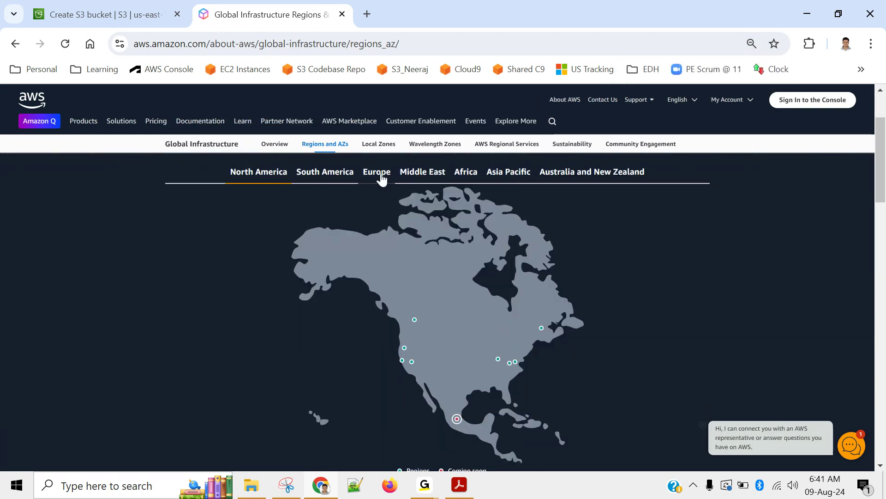
Step: Switch the map to Europe and view the Paris, Spain, Milan and Zurich regions
click(381, 178)
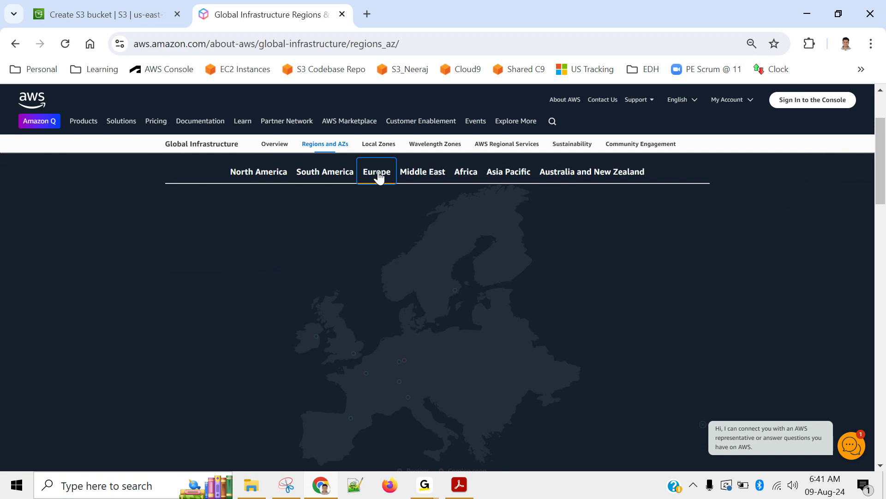
click(366, 373)
click(350, 418)
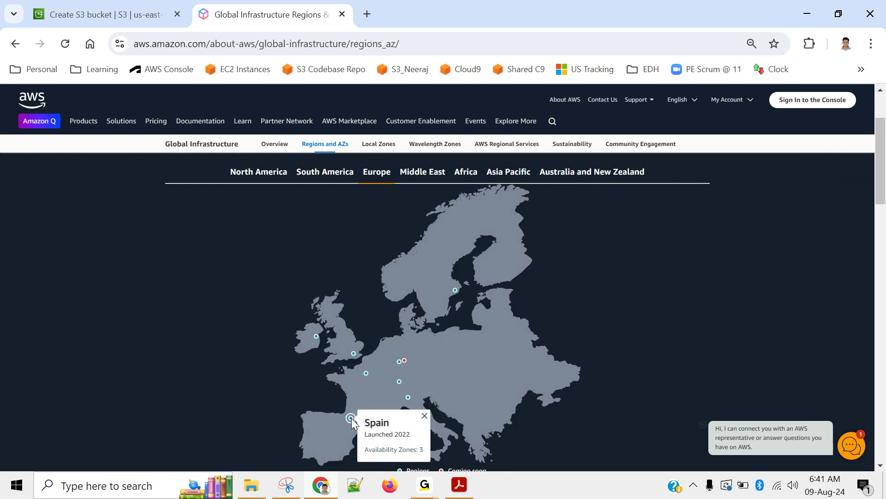
click(408, 397)
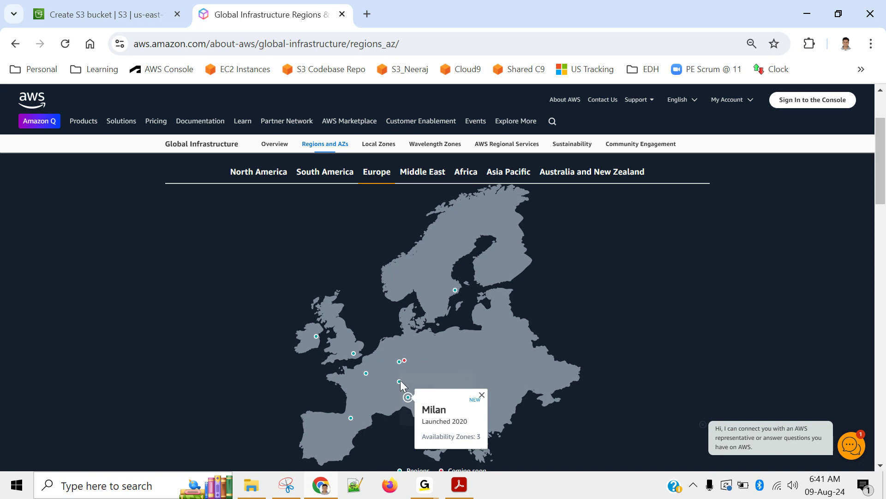
click(399, 381)
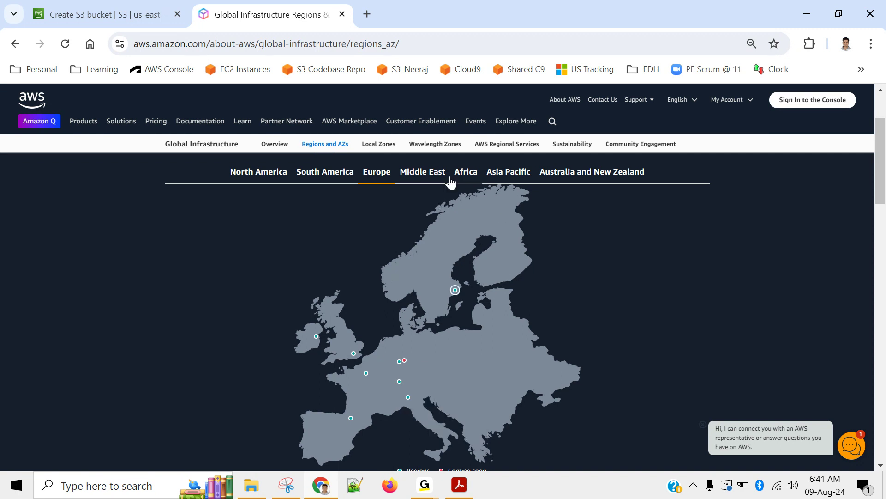
Step: View Asia Pacific regions (Mumbai, Hyderabad, Singapore, Malaysia, Thailand, Jakarta), then return to Create bucket
click(517, 176)
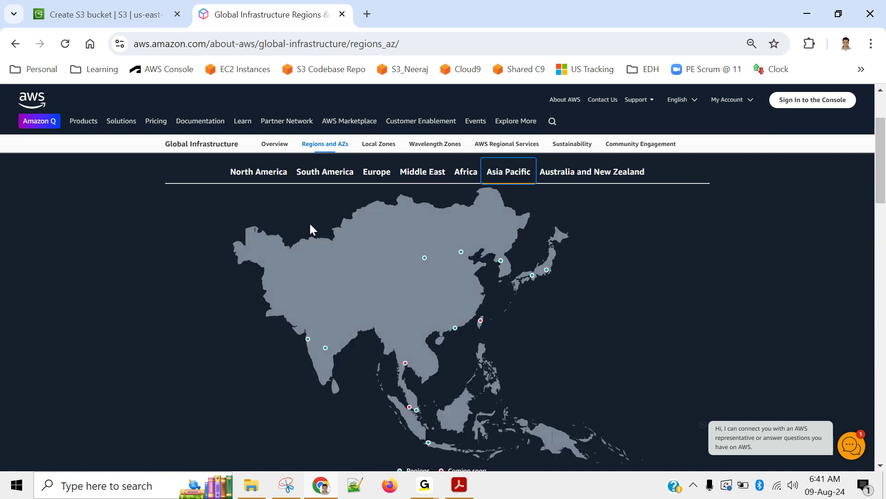
click(307, 340)
click(327, 348)
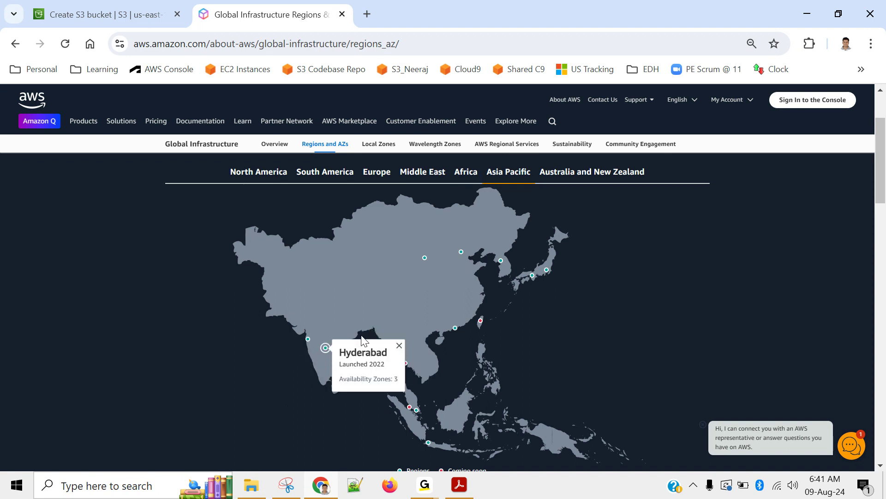
click(417, 410)
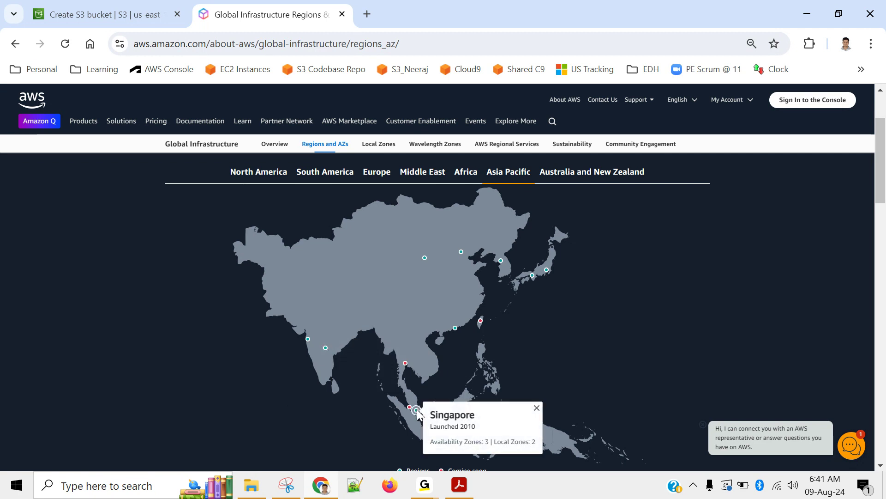
click(410, 408)
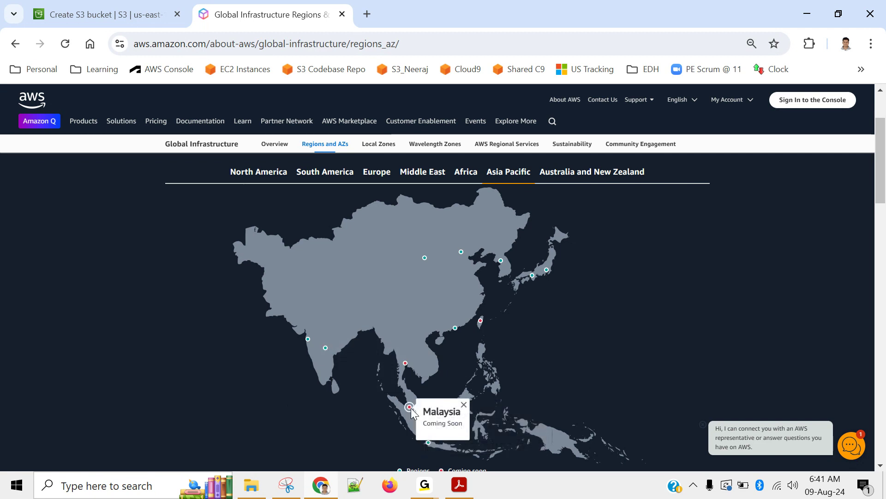
click(405, 363)
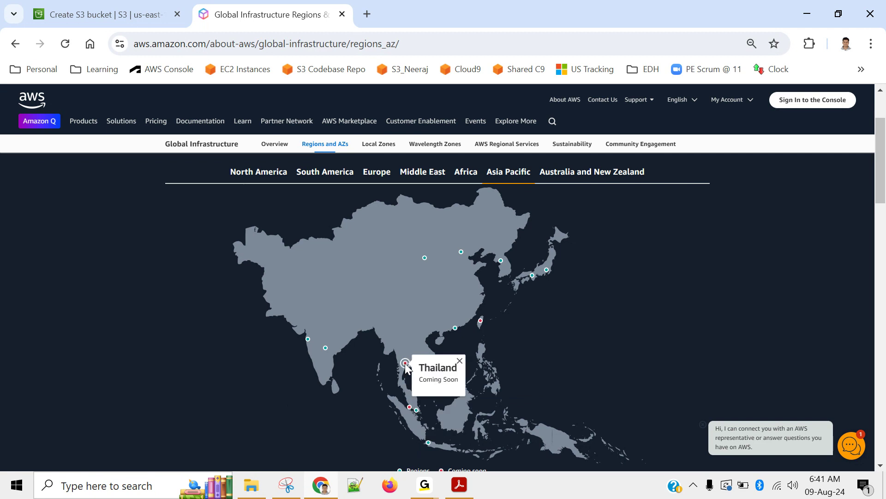
click(428, 442)
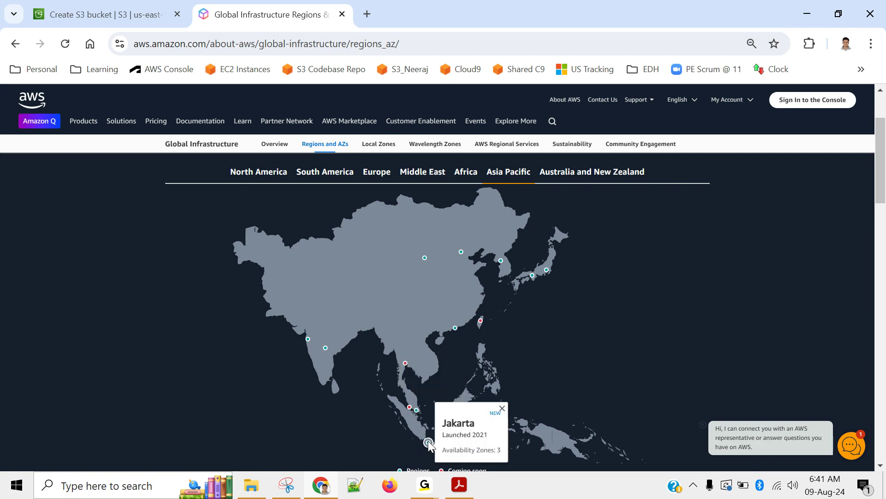
click(555, 283)
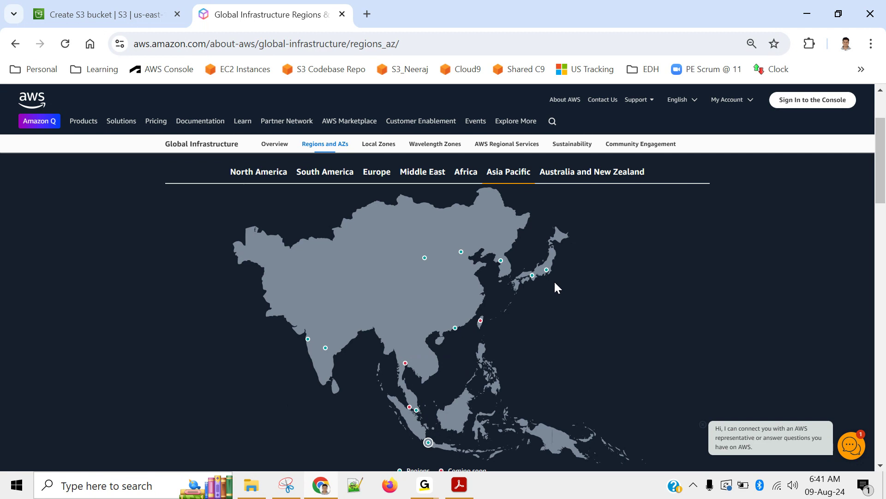
click(128, 17)
scroll(748, 166, up, 2)
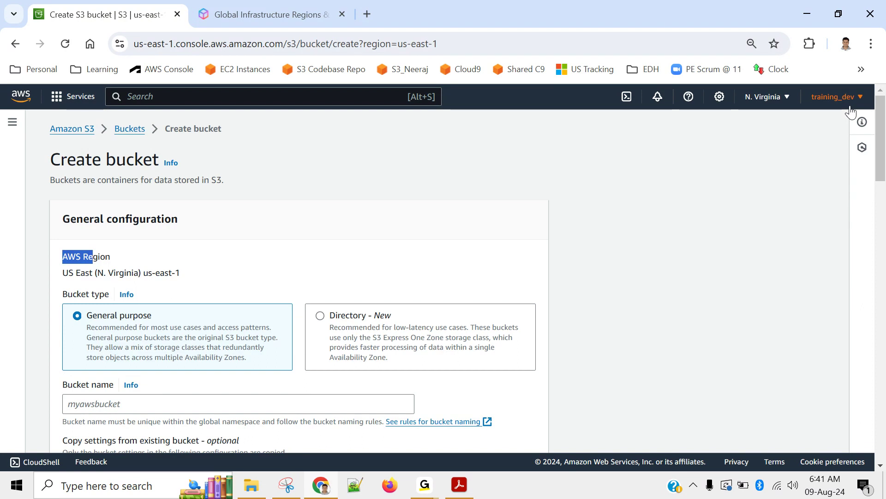
Step: Scroll through the full AWS region list from the N. Virginia selector, then close it
click(789, 103)
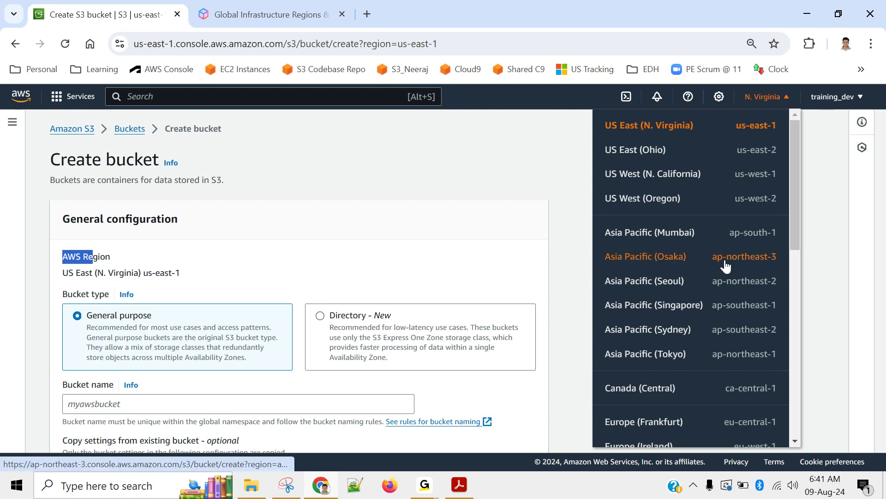
scroll(723, 259, down, 5)
scroll(724, 259, down, 2)
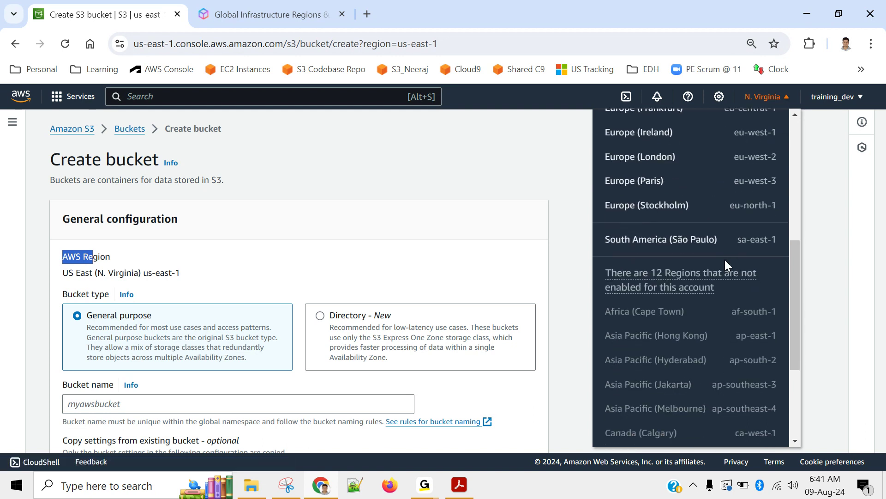
scroll(726, 263, down, 1)
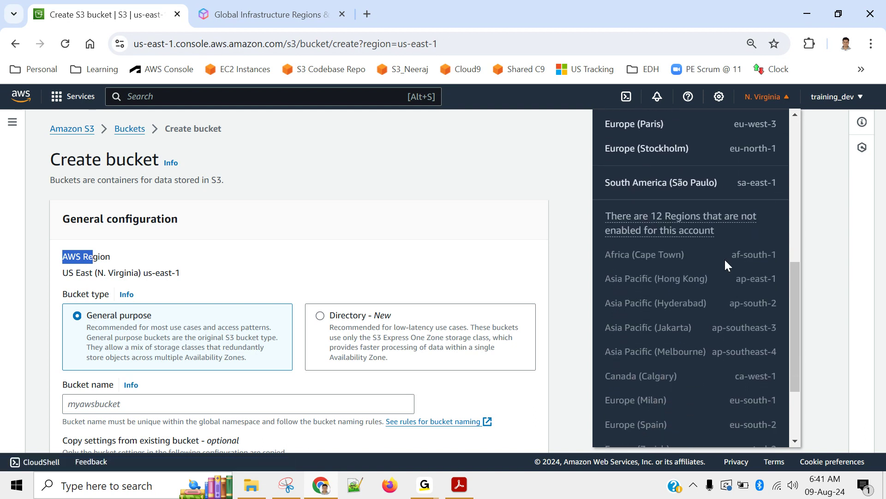
scroll(724, 263, down, 1)
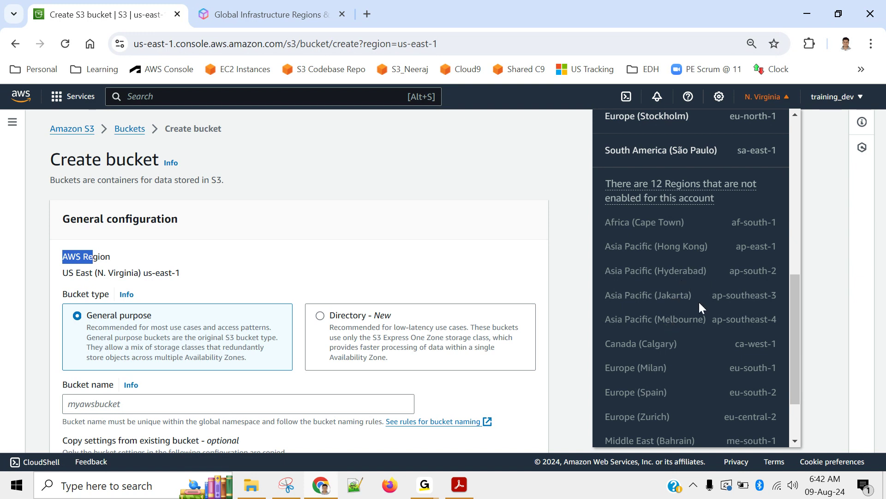
scroll(700, 304, up, 1)
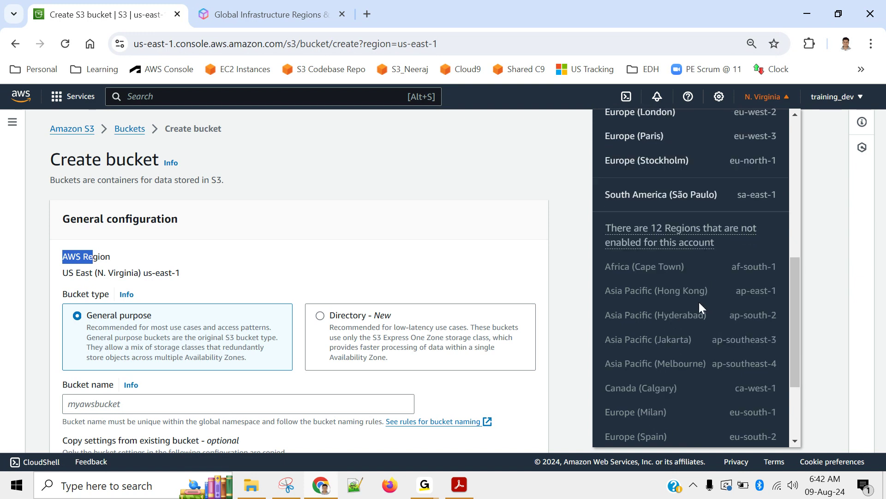
scroll(699, 303, up, 8)
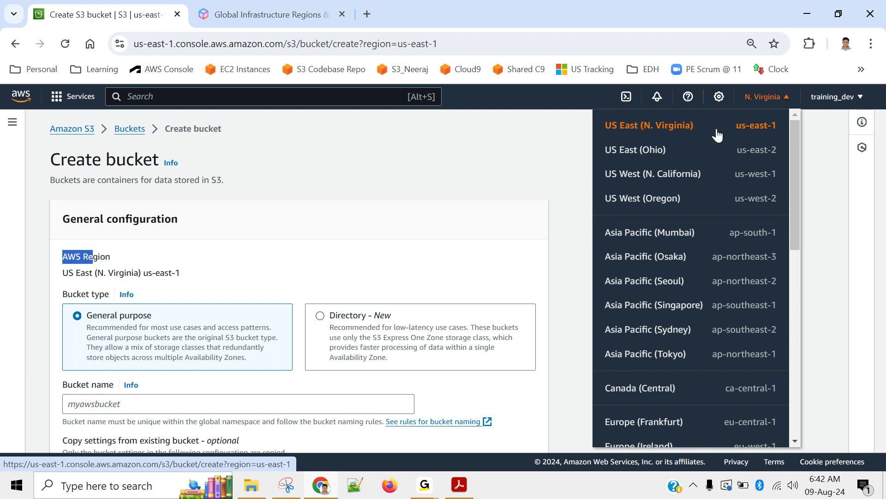
click(478, 158)
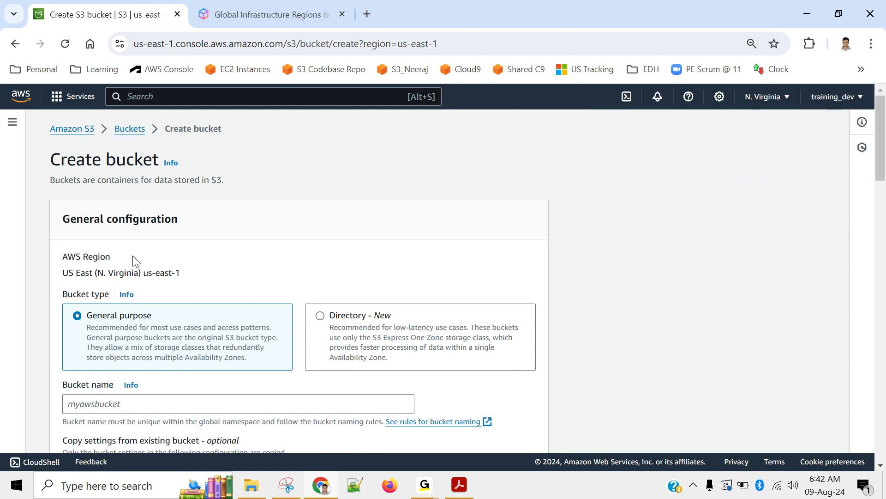
Step: Highlight the bucket's region, US East (N. Virginia) us-east-1, then scroll further down the form
drag(65, 271, 162, 276)
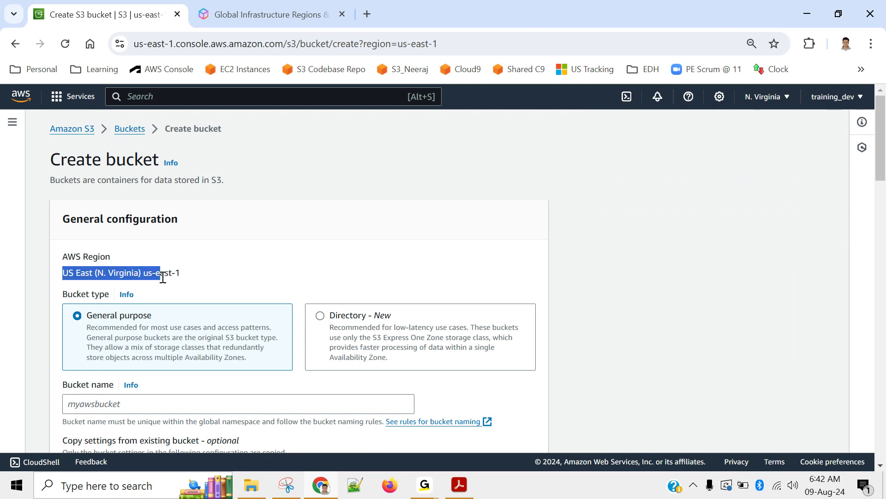
click(224, 276)
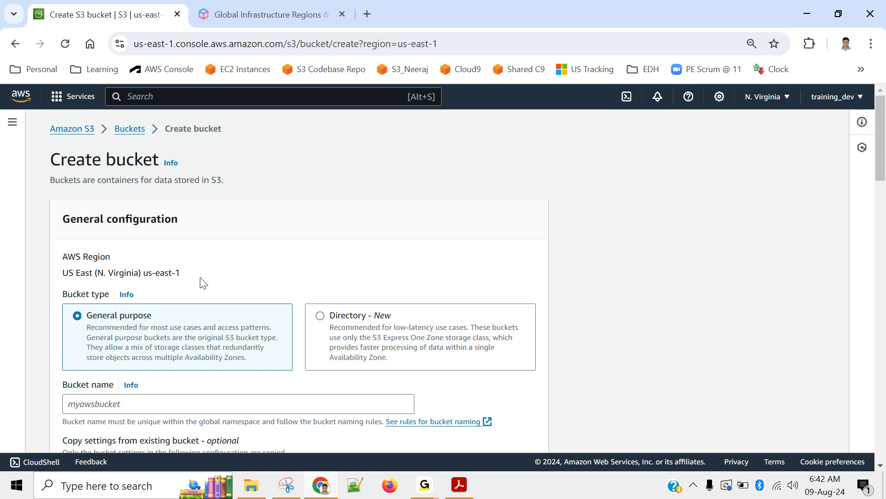
scroll(204, 282, down, 2)
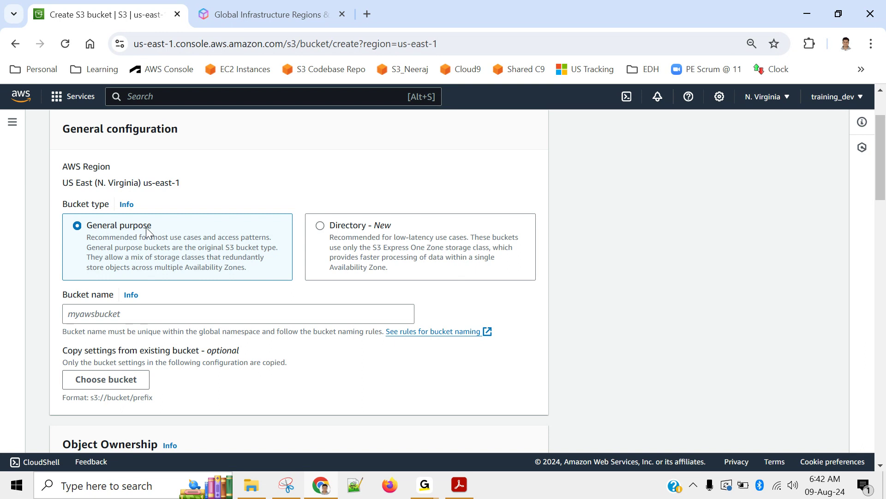
Step: Enter my-first-s3-bucket as the bucket name, correcting a typo along the way
click(153, 317)
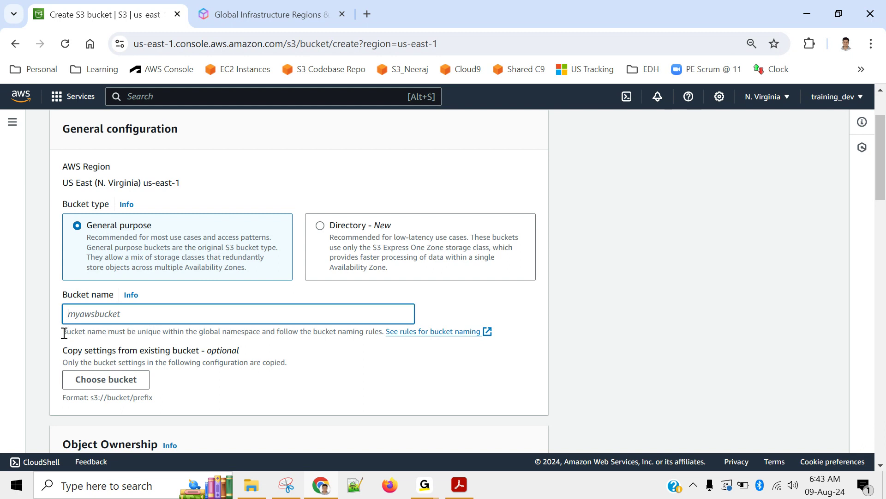
drag(62, 333, 457, 342)
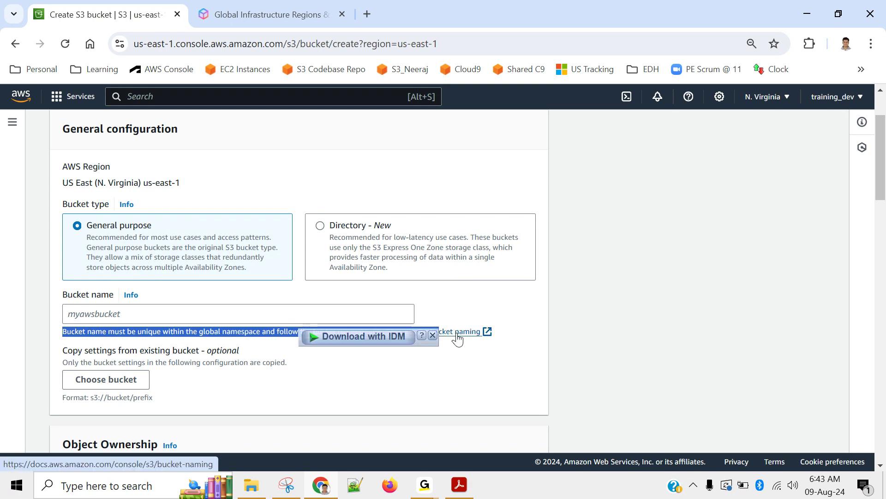
click(517, 313)
click(393, 310)
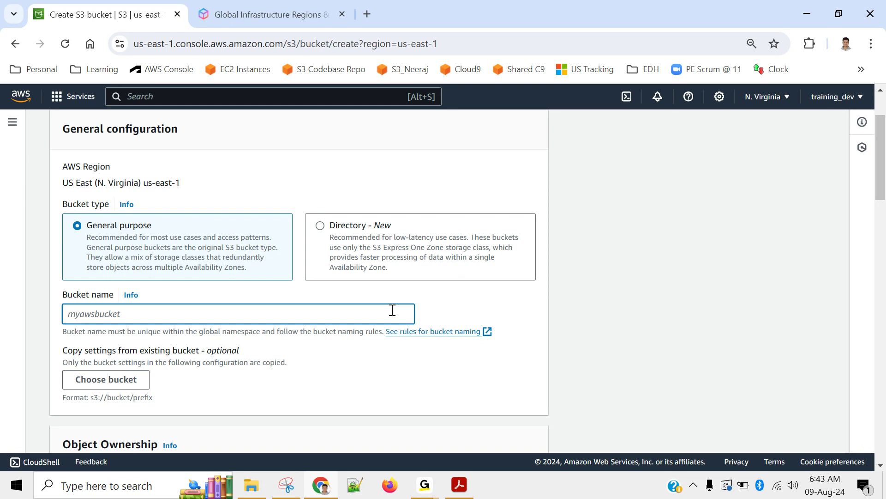
text(my-)
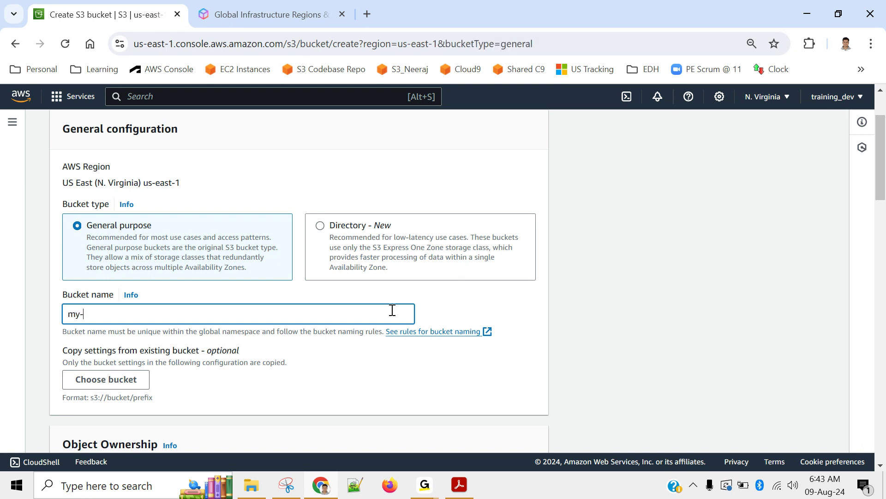
text(first-s3-bucket)
Step: Review Object Ownership with ACLs disabled and scroll on to Block all public access
scroll(330, 364, down, 1)
scroll(330, 365, down, 1)
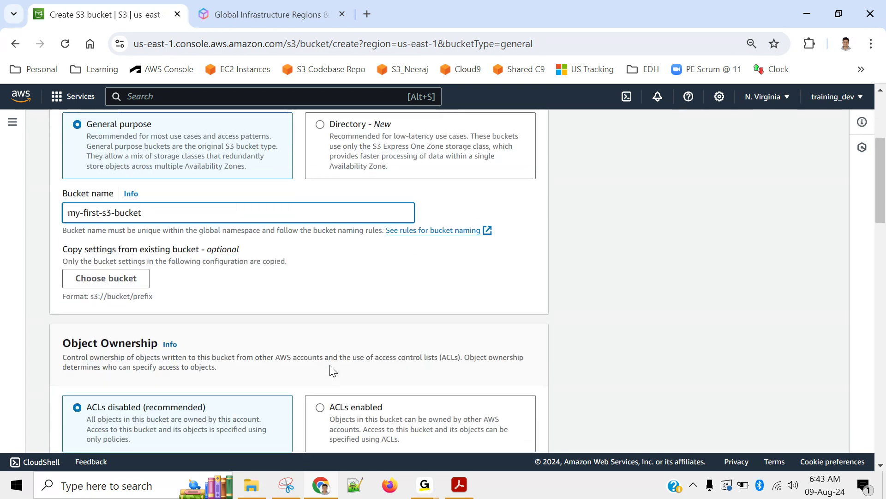
scroll(257, 349, down, 2)
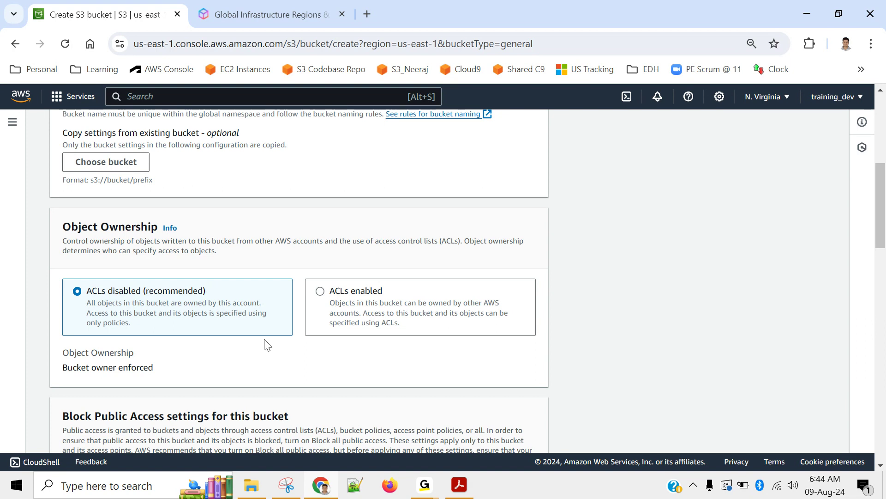
scroll(228, 346, down, 1)
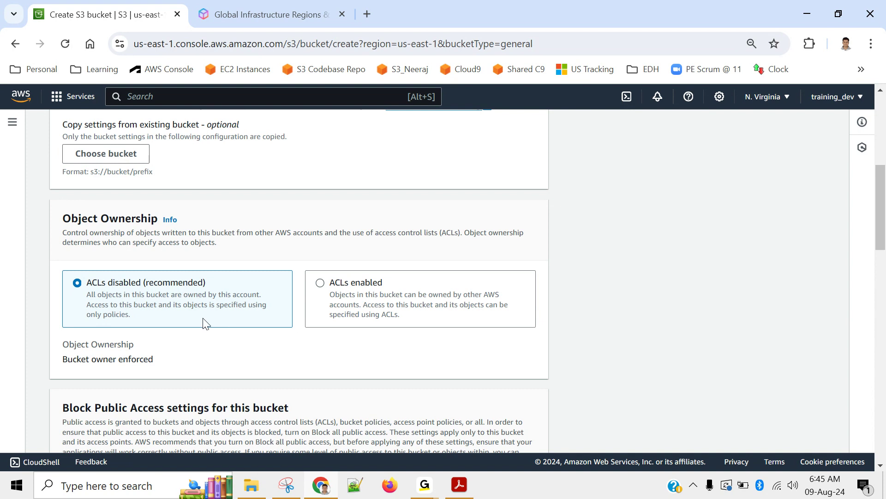
scroll(175, 296, down, 1)
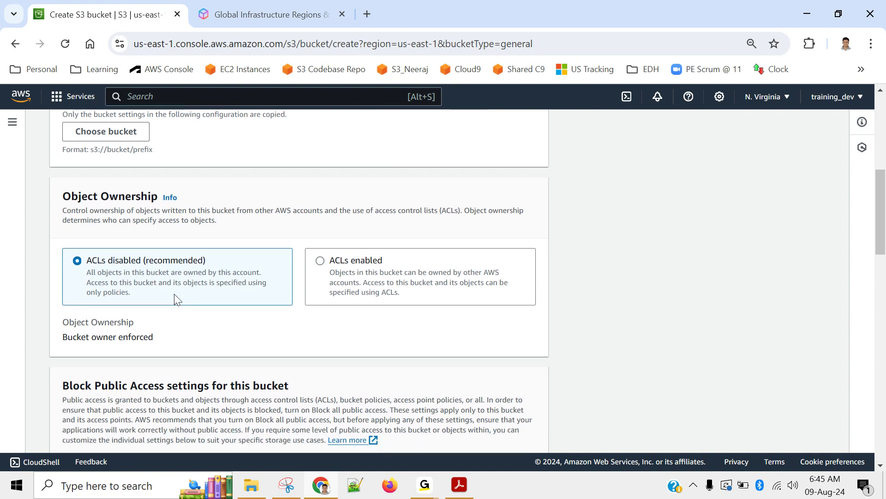
scroll(177, 300, down, 1)
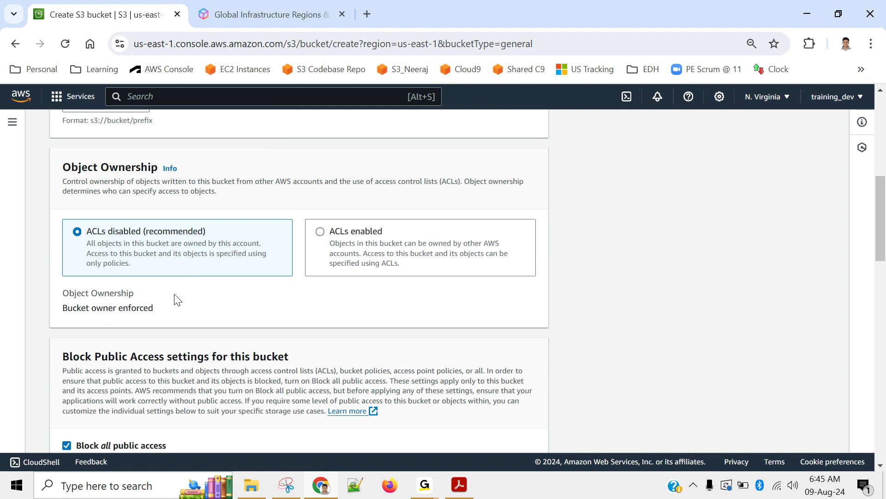
scroll(178, 300, up, 1)
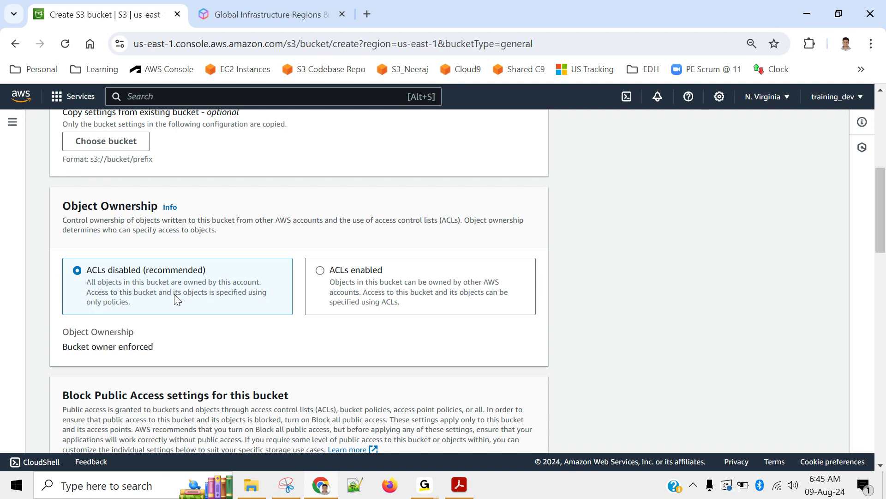
scroll(226, 241, up, 5)
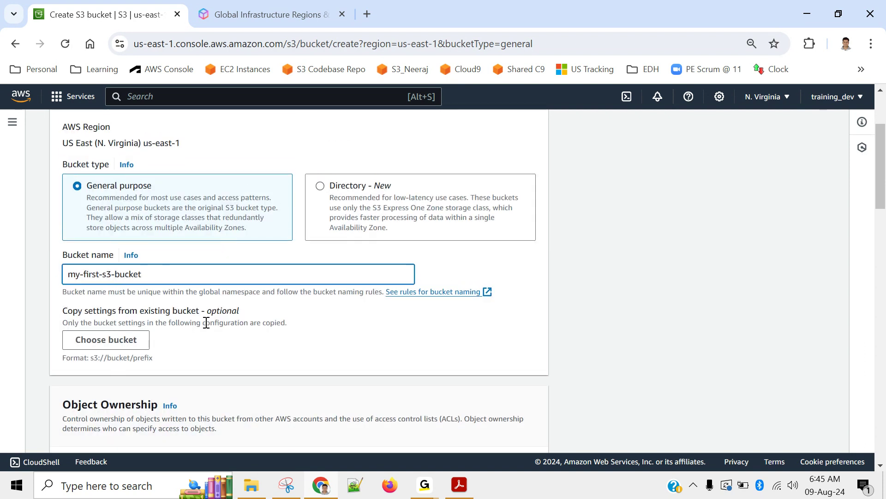
scroll(206, 323, down, 2)
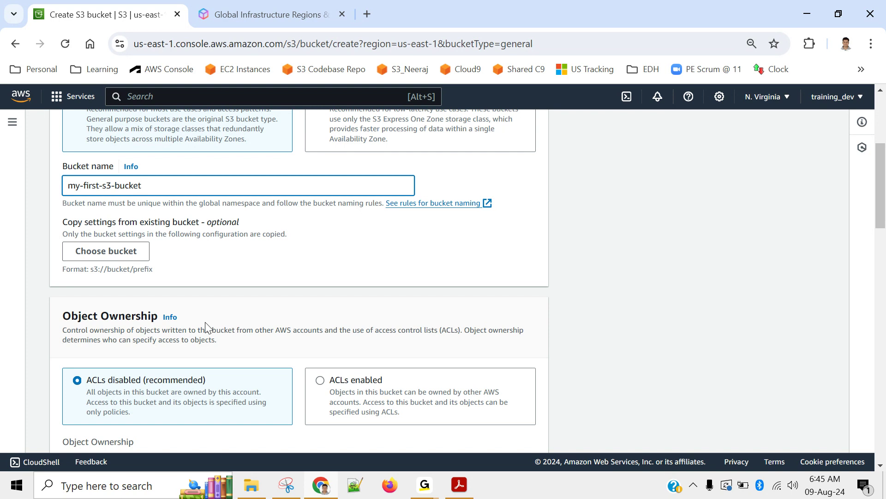
scroll(314, 318, down, 6)
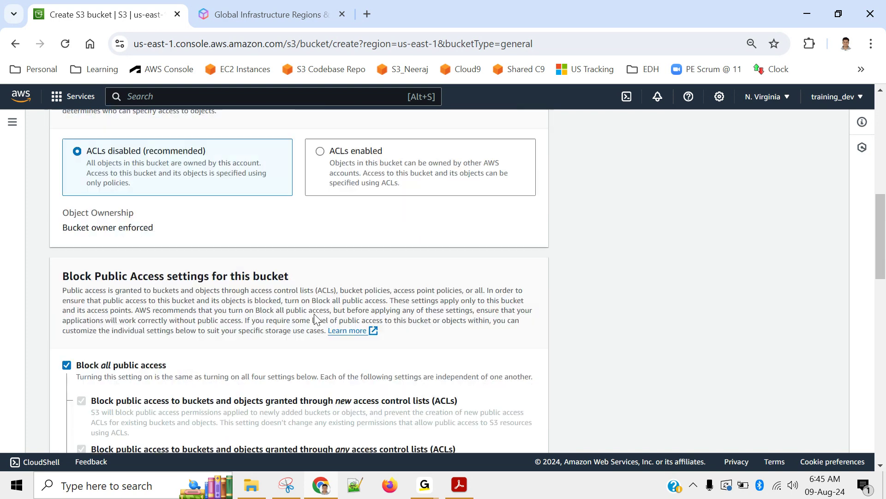
scroll(316, 318, down, 2)
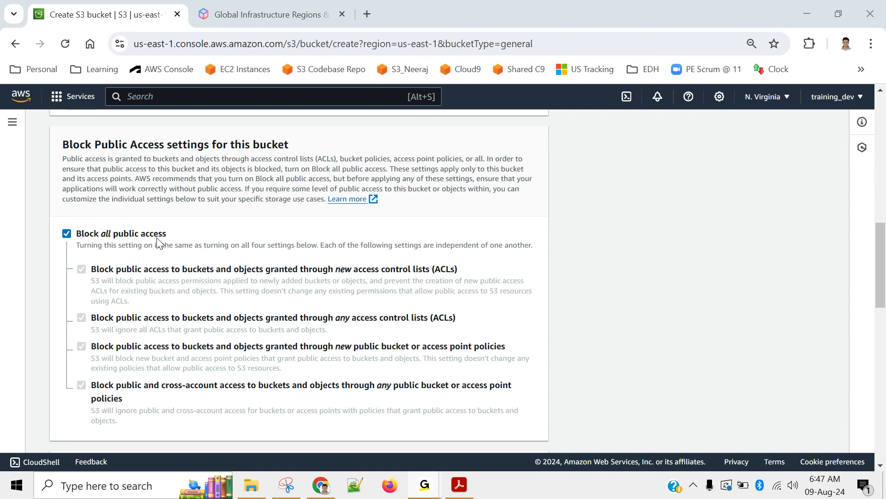
scroll(148, 320, down, 3)
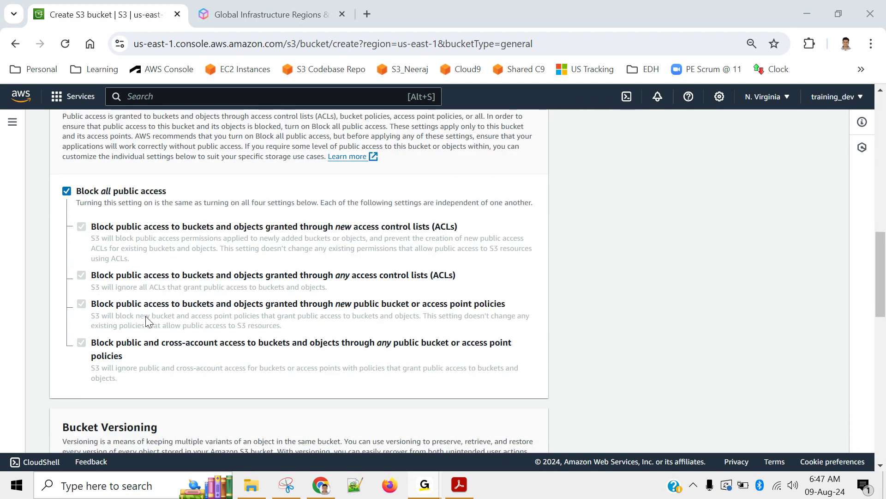
scroll(148, 321, down, 3)
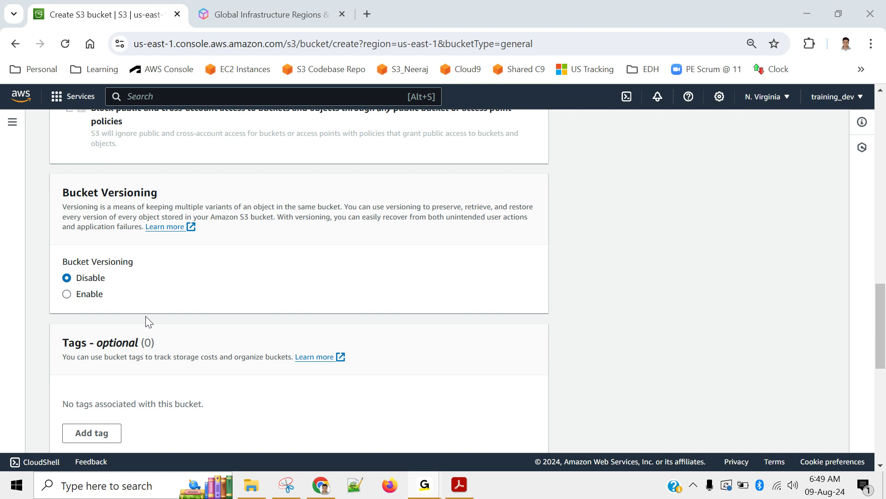
Step: Select Enable under Bucket Versioning for the new bucket
click(94, 296)
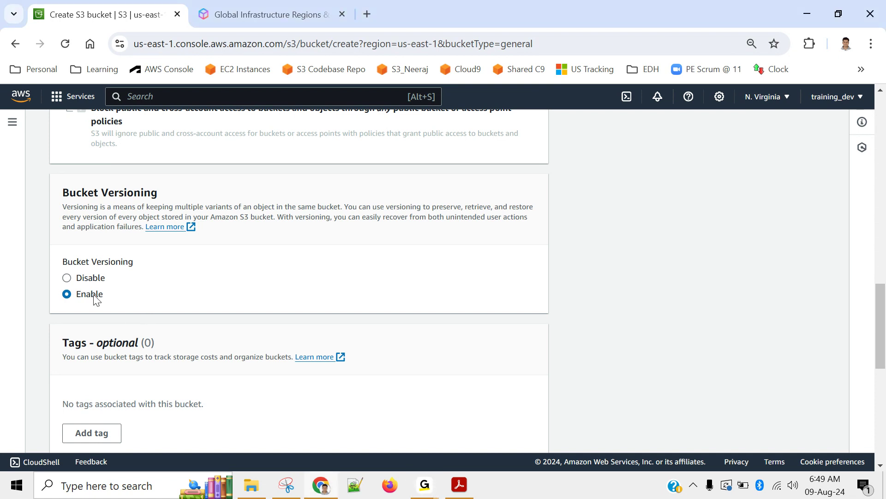
scroll(270, 305, down, 3)
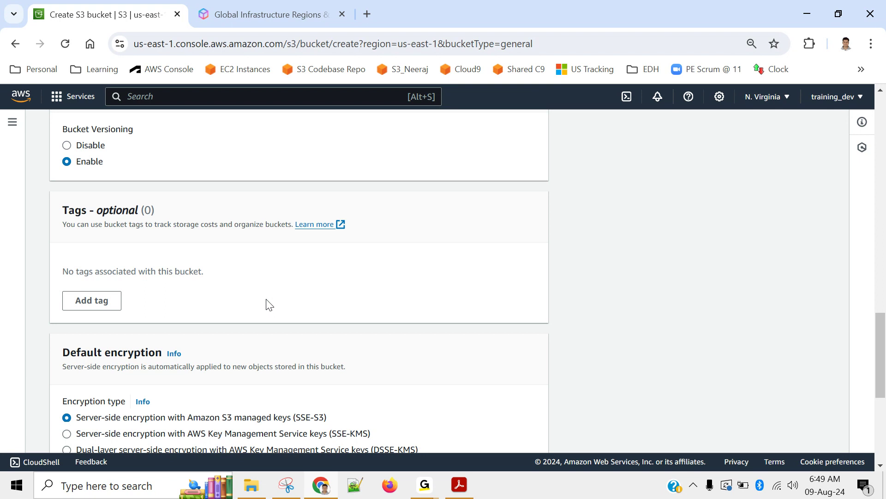
Step: Keep default encryption at Amazon S3 managed keys (SSE-S3) with Bucket Key enabled
scroll(269, 305, down, 4)
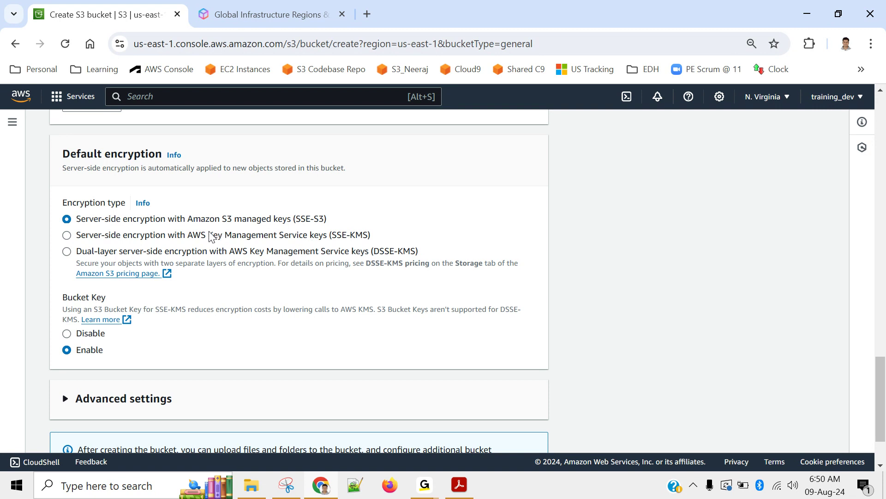
drag(208, 235, 325, 239)
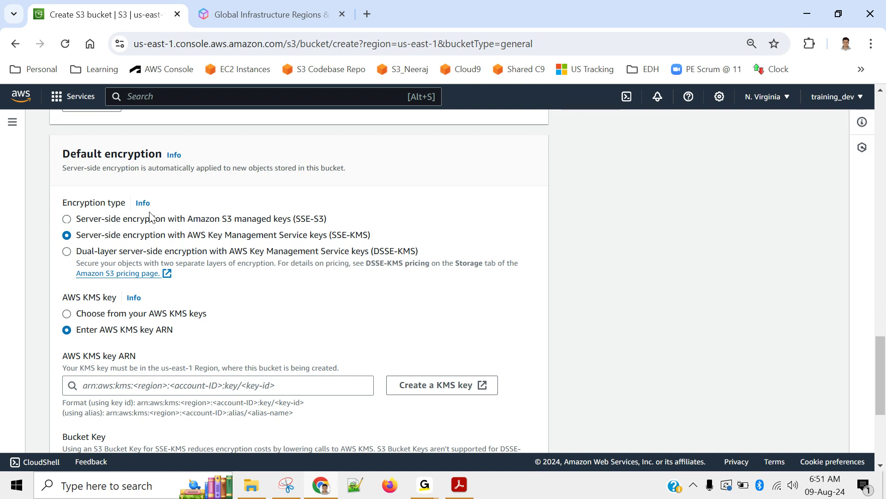
click(115, 225)
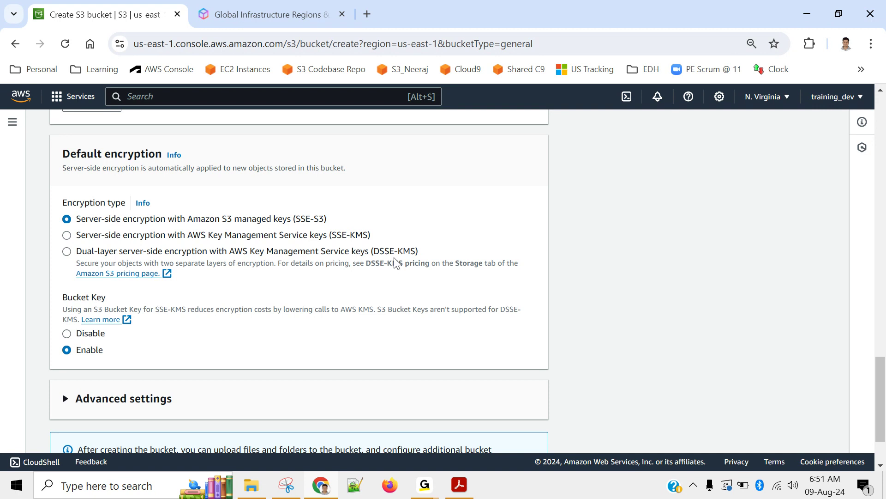
scroll(395, 260, down, 2)
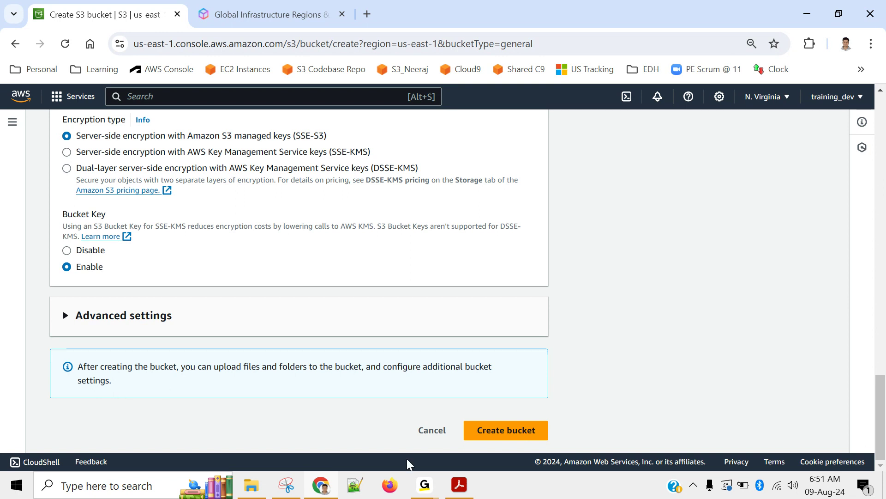
Step: Try creating 'my-first-s3-bucket', then return to the Bucket name field after the already-exists error
click(509, 432)
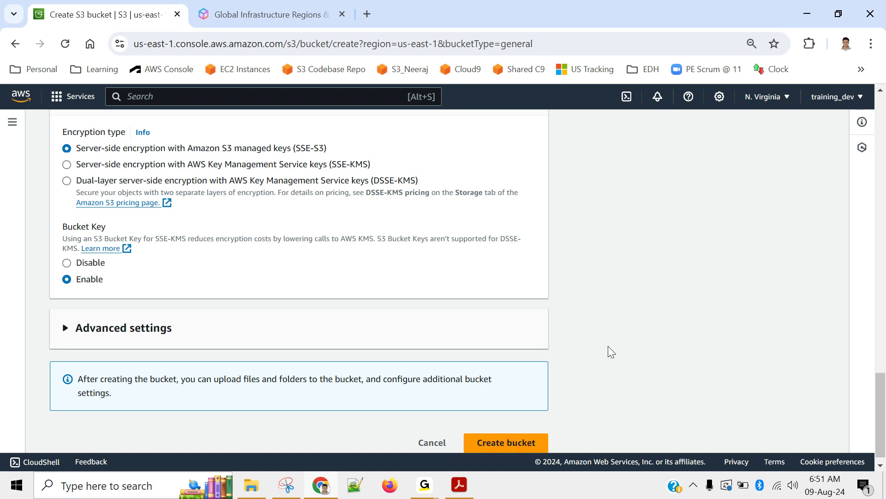
scroll(608, 346, up, 10)
scroll(619, 336, up, 10)
scroll(619, 336, down, 3)
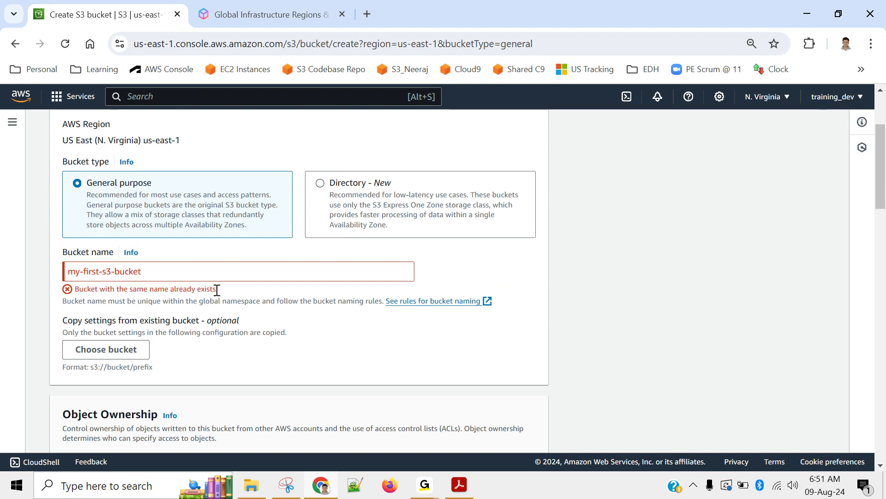
click(172, 272)
Step: Append a hyphen and the user's name to the bucket name and create the bucket
text(-neeraj)
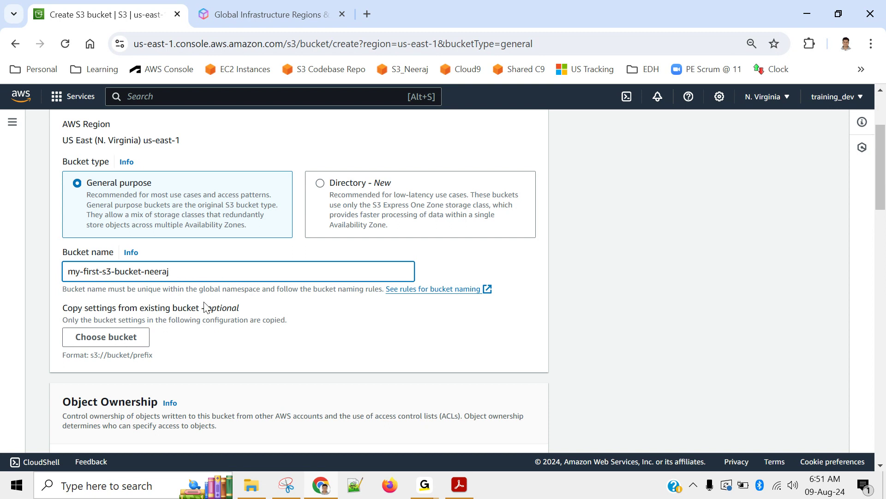
scroll(206, 307, down, 20)
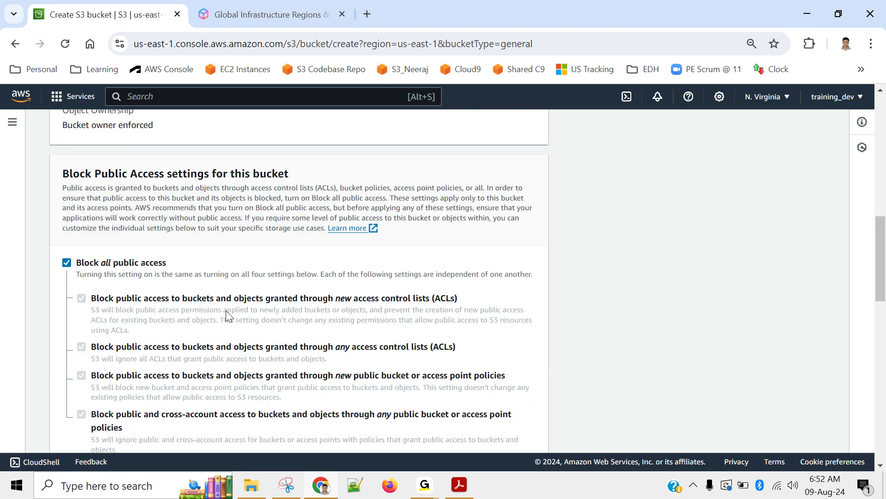
click(516, 437)
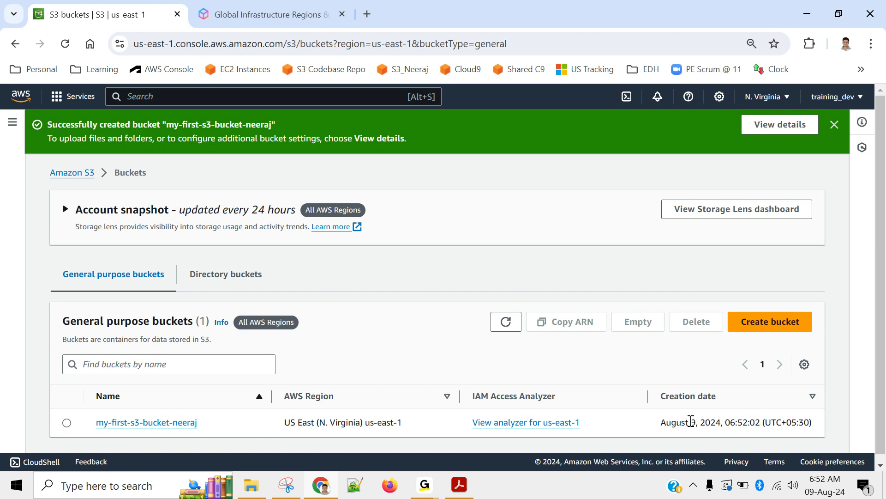
Step: Check the new bucket's creation time in the bucket list and open the bucket
drag(725, 422, 766, 422)
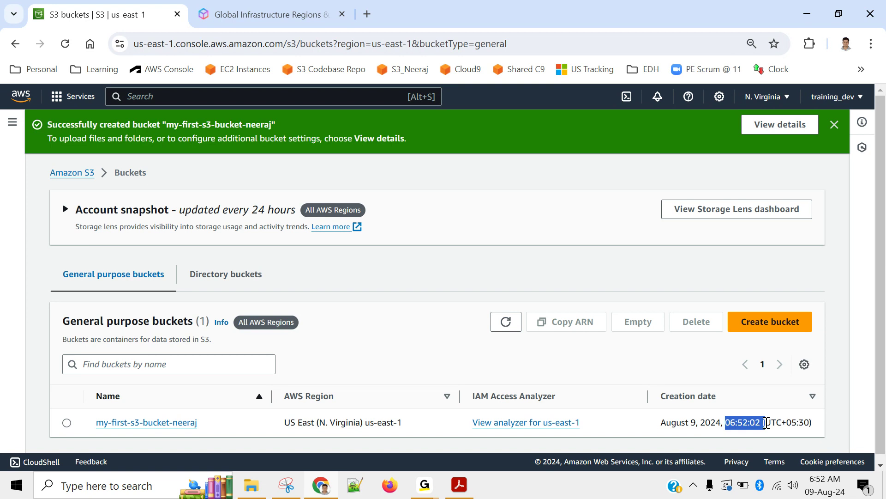
click(793, 422)
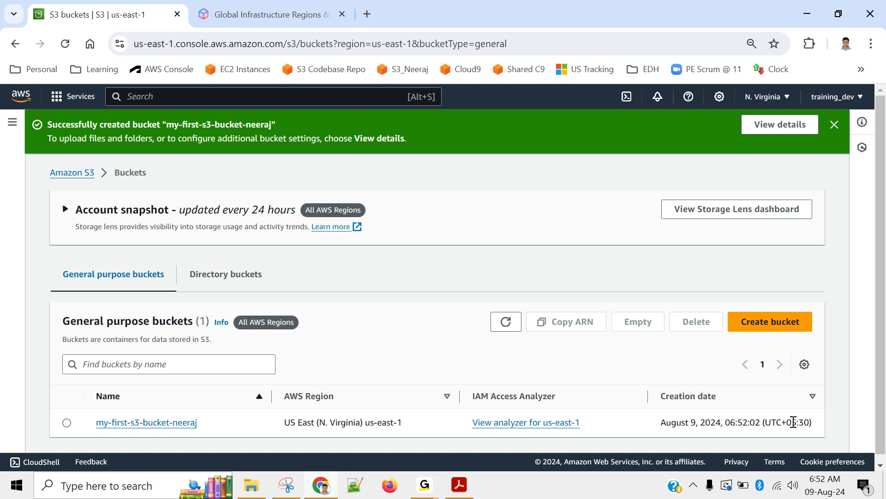
scroll(425, 376, down, 1)
scroll(429, 378, up, 1)
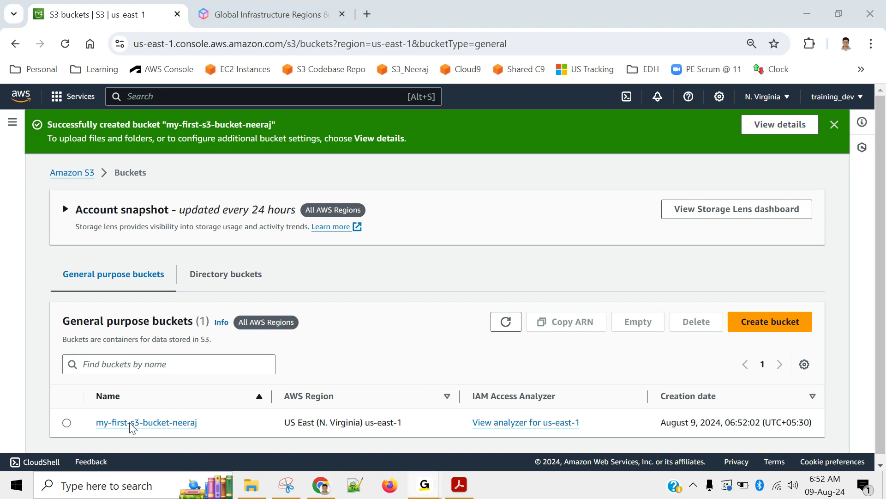
click(184, 426)
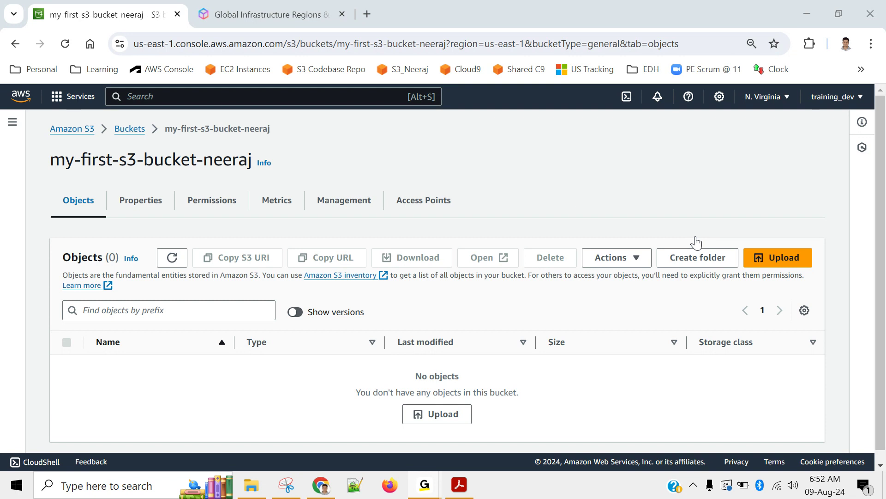
Step: View the new bucket's Objects tab, which shows no objects yet
click(530, 170)
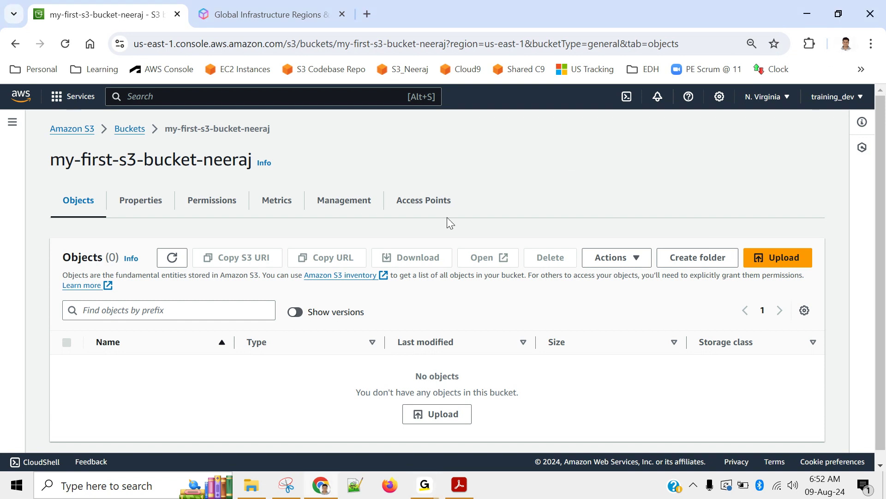
scroll(423, 314, down, 1)
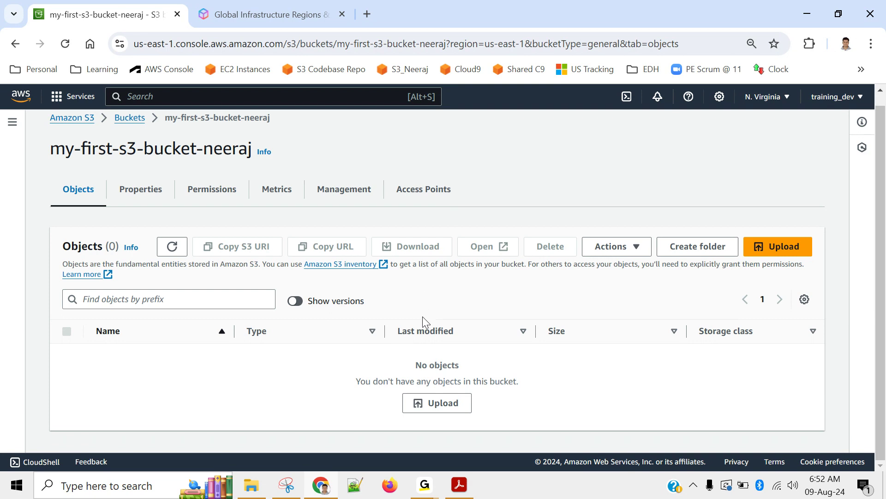
Step: Add sample_emp_data.csv (477.0 B) from the computer to the upload list
click(429, 399)
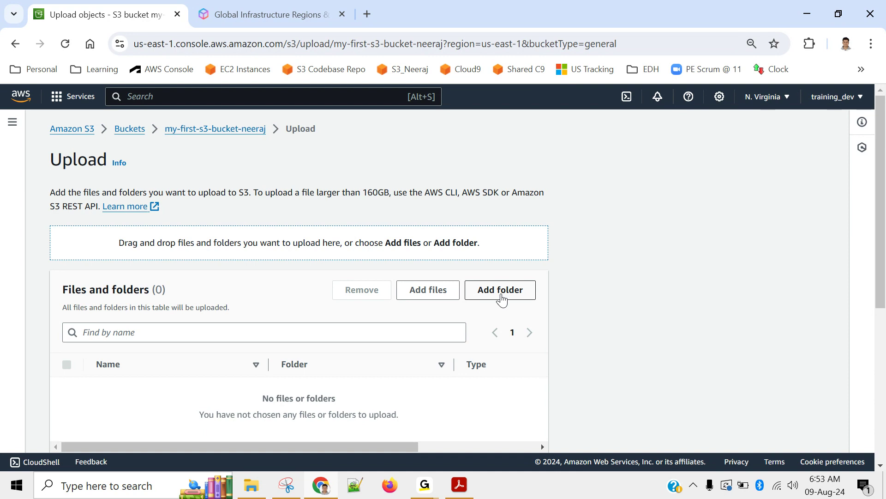
click(432, 300)
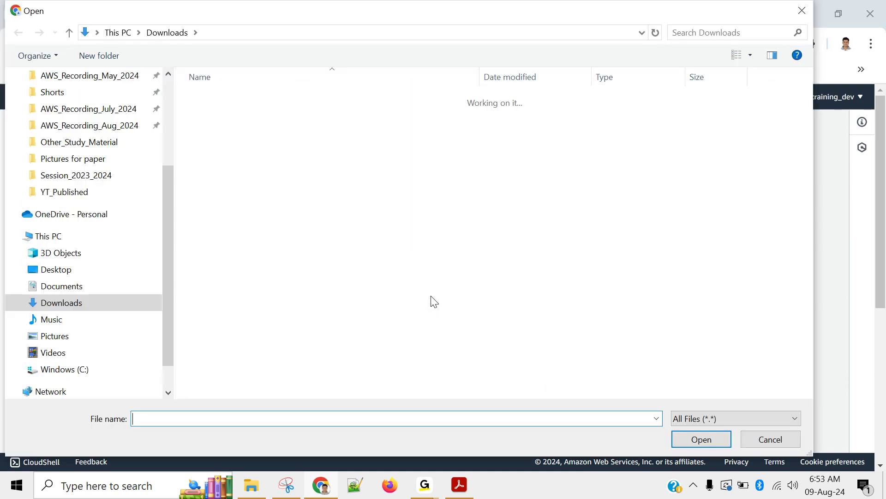
text(samp)
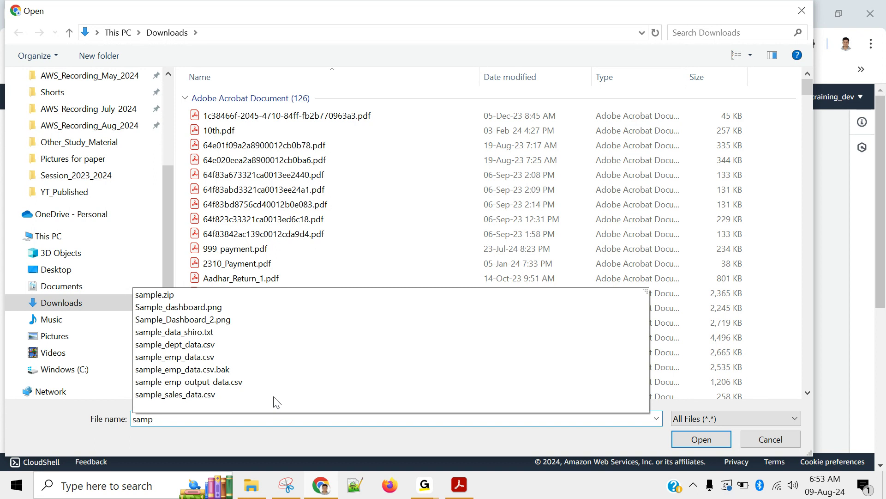
click(208, 357)
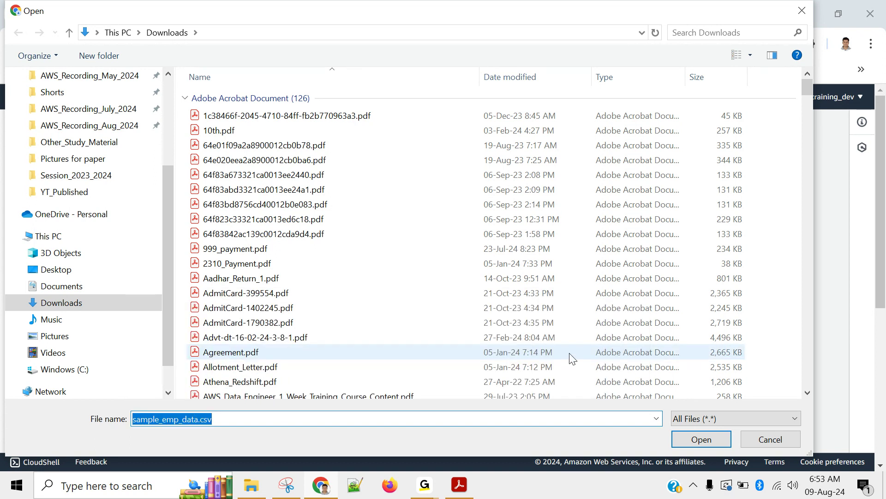
click(707, 437)
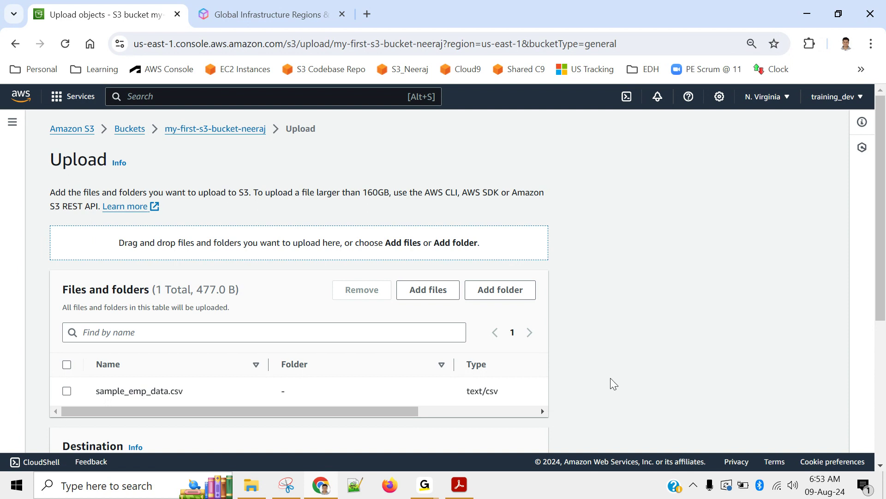
Step: Upload sample_emp_data.csv to the bucket and confirm 1 file succeeded, 0 failed
scroll(610, 377, down, 3)
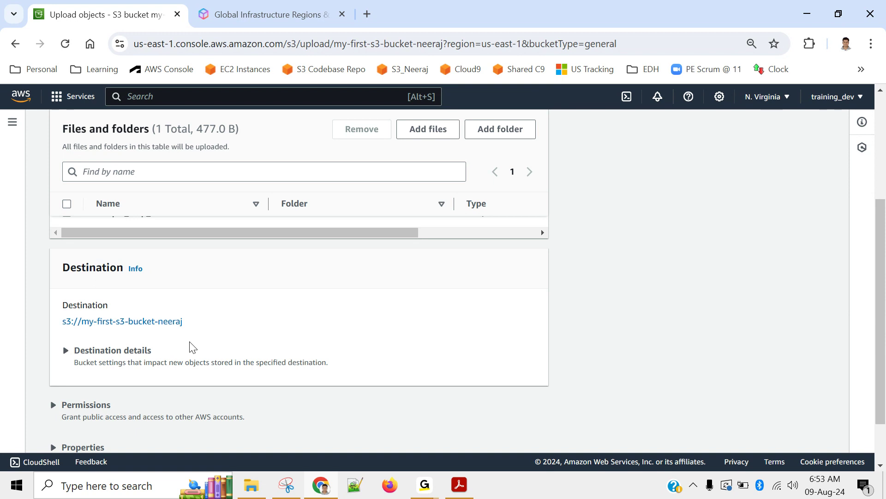
scroll(275, 350, down, 2)
click(519, 430)
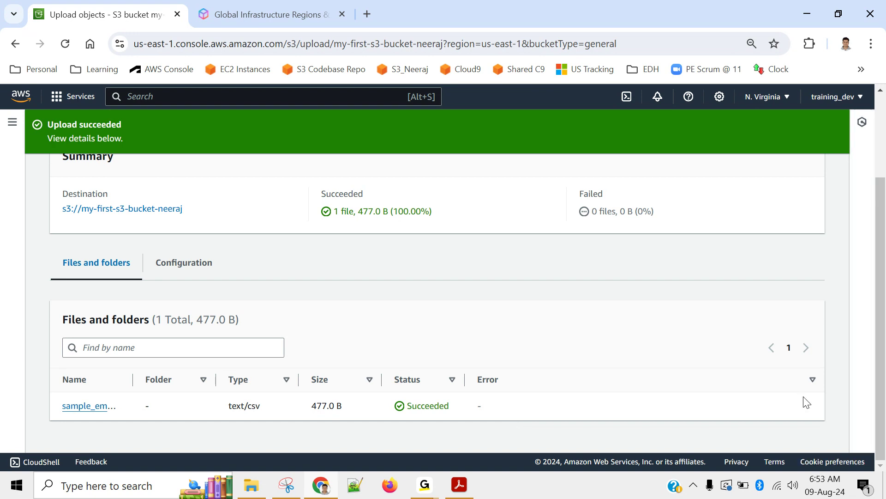
scroll(687, 299, up, 3)
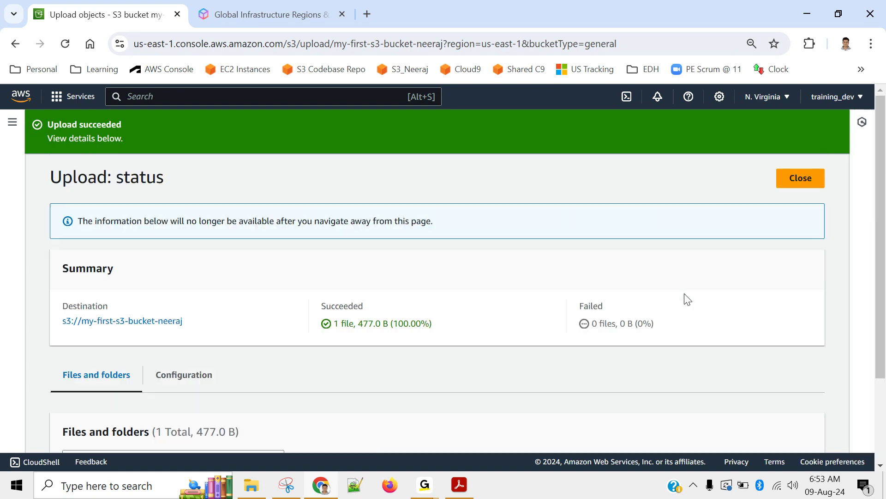
Step: Close the upload status, note the object's Standard storage class, and switch to Notepad++
click(801, 182)
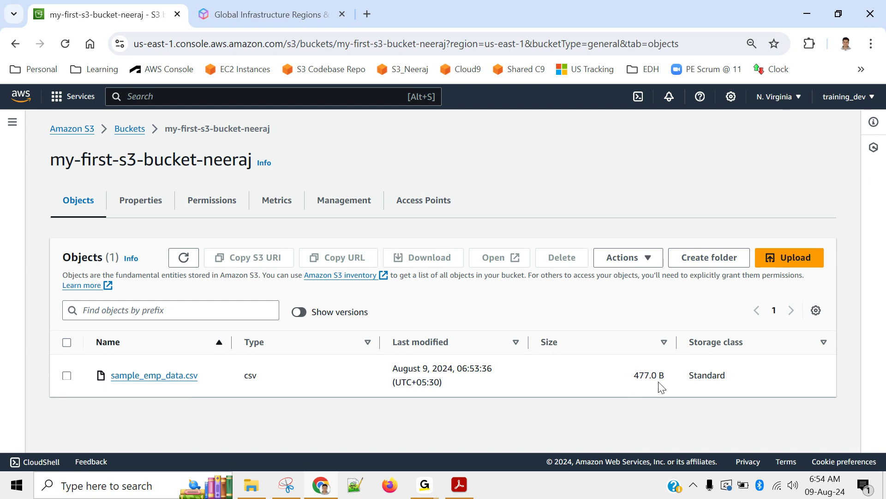
double_click(706, 375)
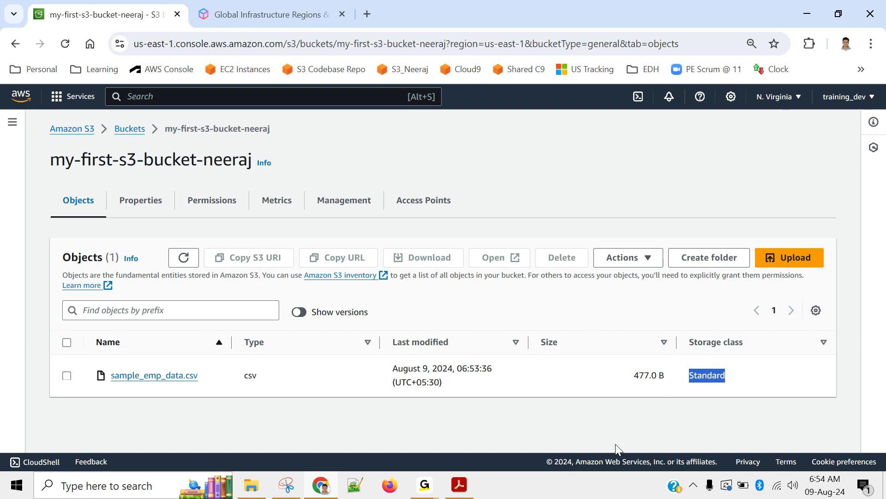
click(356, 485)
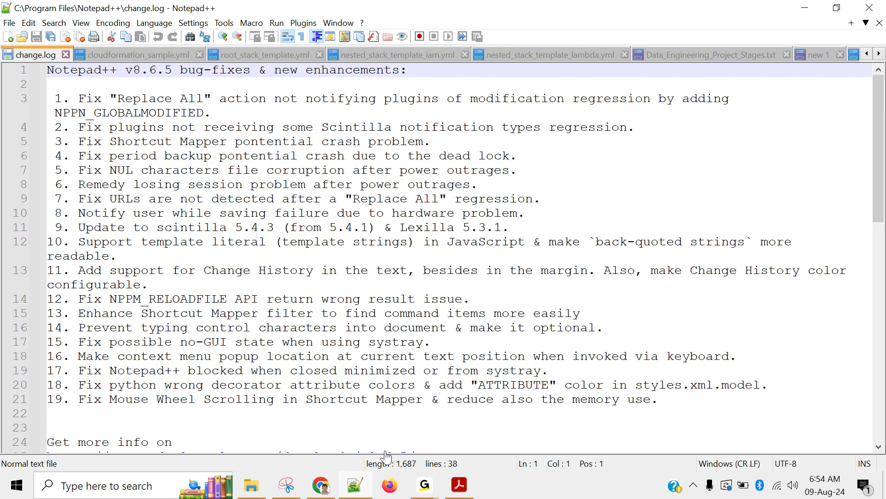
Step: Open sample_emp_data.csv from the Downloads folder in Notepad++
key(ctrl+o)
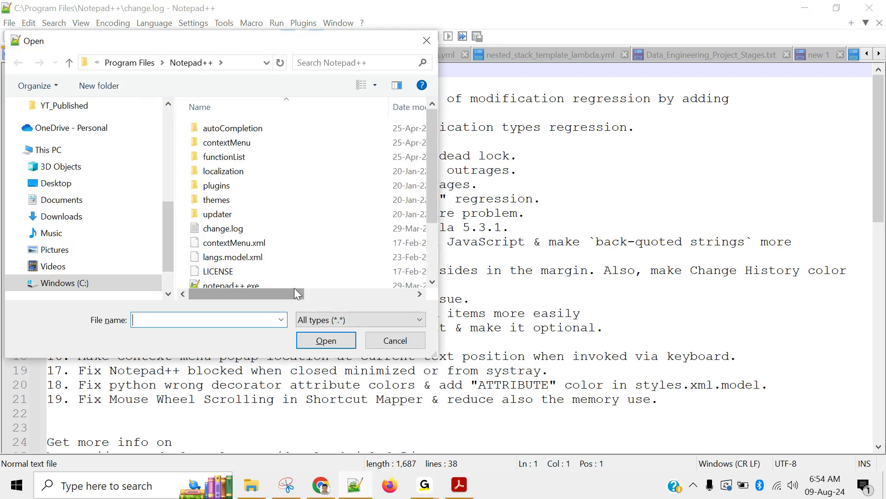
click(60, 217)
click(208, 319)
text(samp)
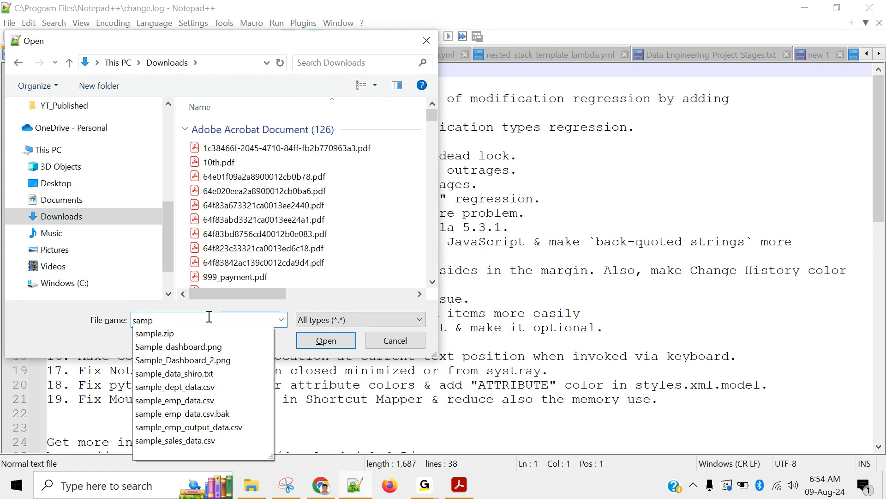
click(181, 401)
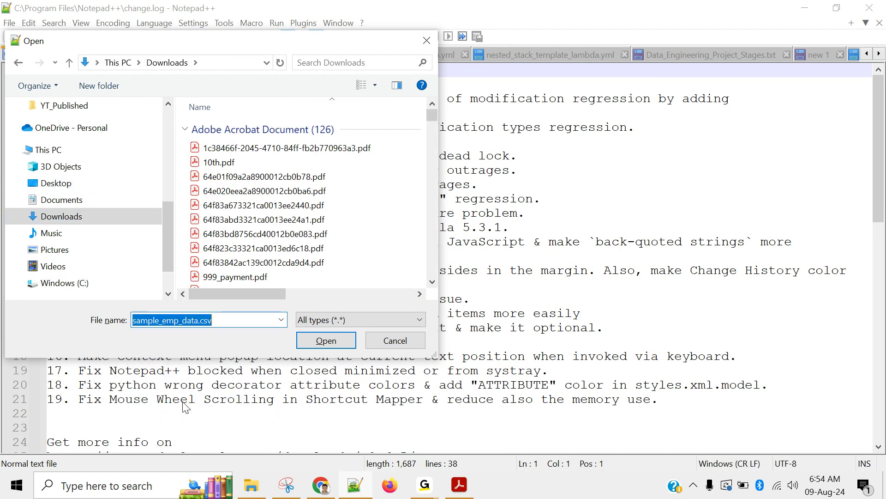
click(323, 338)
click(244, 310)
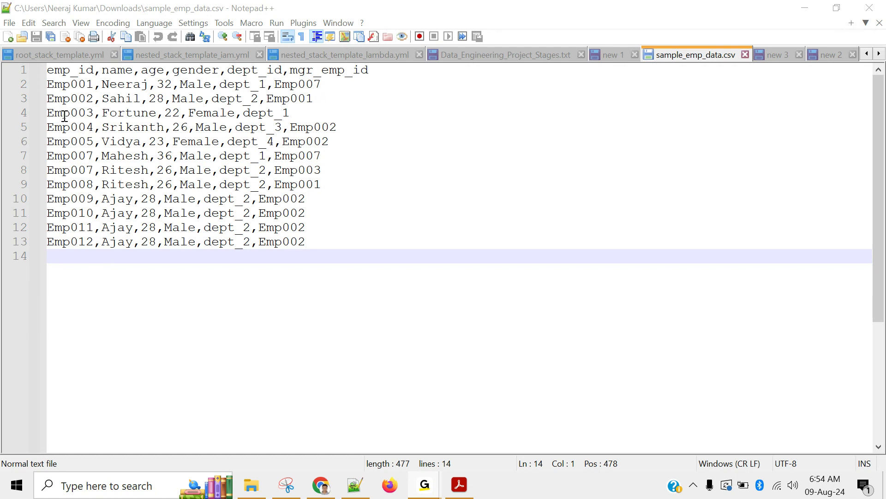
Step: Review the CSV column headers and the Emp003 row on line 4, which lacks mgr_emp_id
double_click(71, 70)
click(104, 70)
click(140, 70)
click(203, 70)
click(243, 72)
click(314, 71)
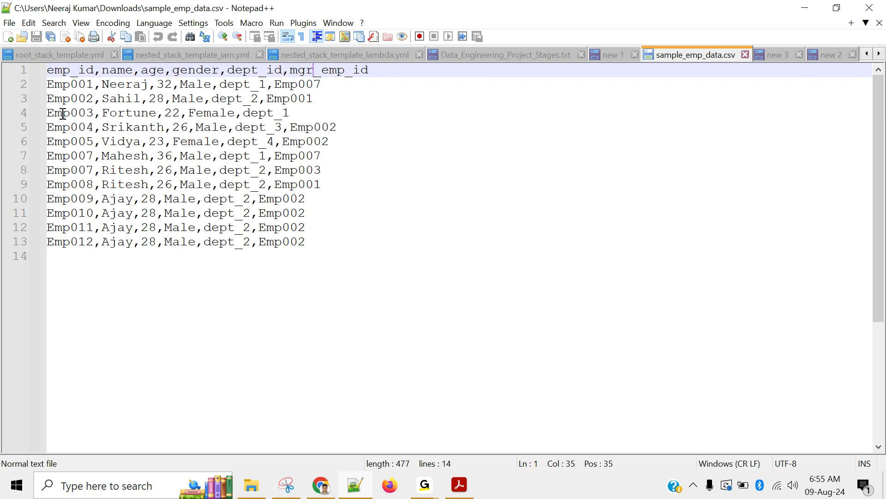
click(78, 115)
click(124, 116)
click(169, 116)
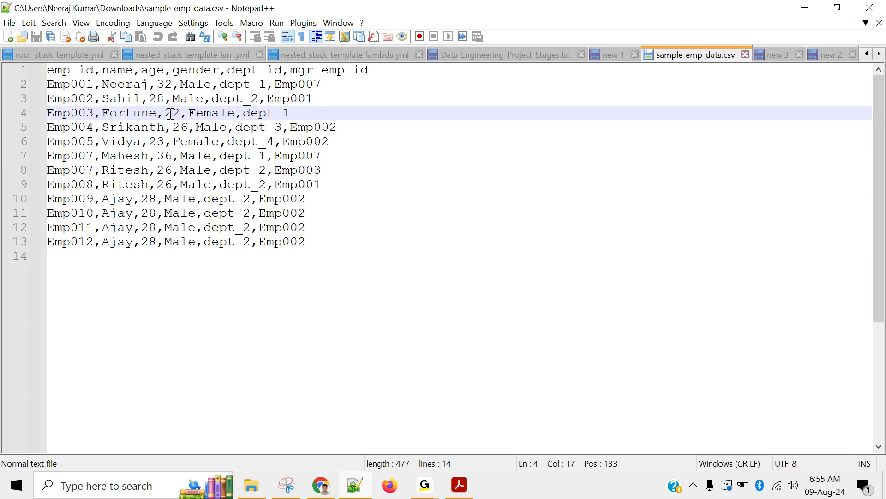
double_click(209, 117)
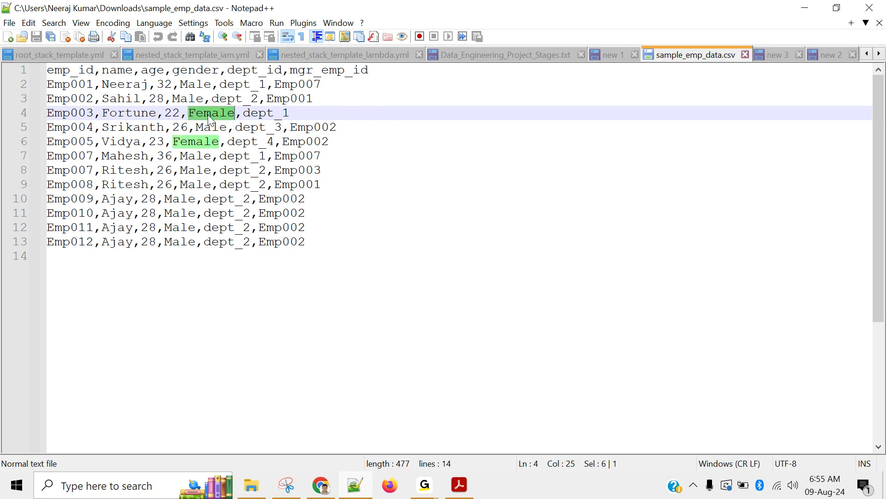
double_click(262, 115)
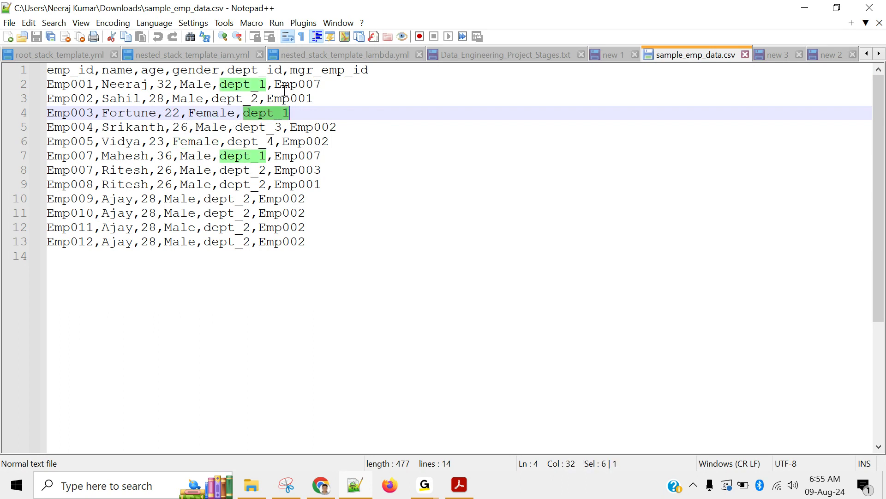
drag(291, 69, 400, 63)
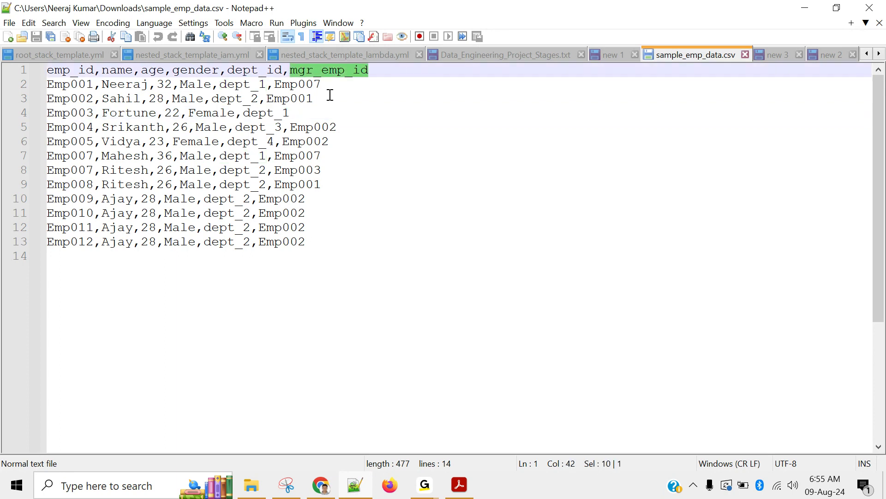
Step: Append ',Emp007' as the manager id on line 4, copying Emp007 from line 7
click(306, 109)
text(,)
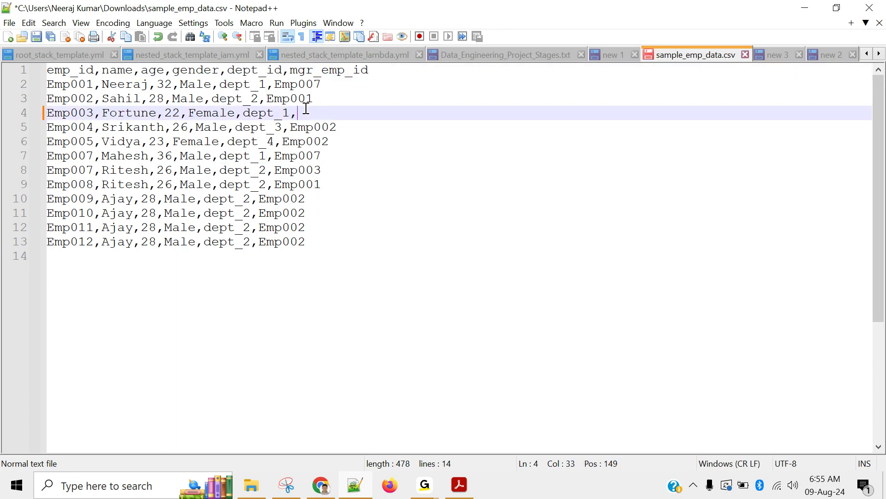
drag(343, 127, 292, 129)
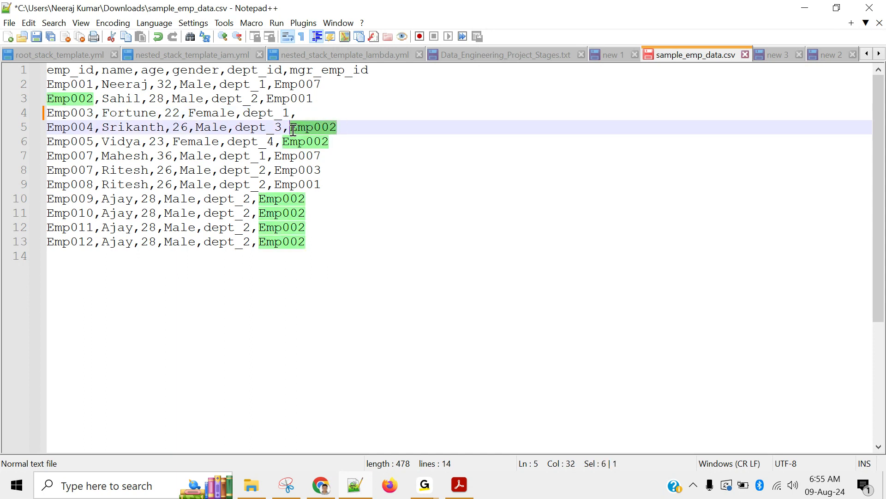
click(324, 156)
drag(324, 156, 275, 158)
key(ctrl+c)
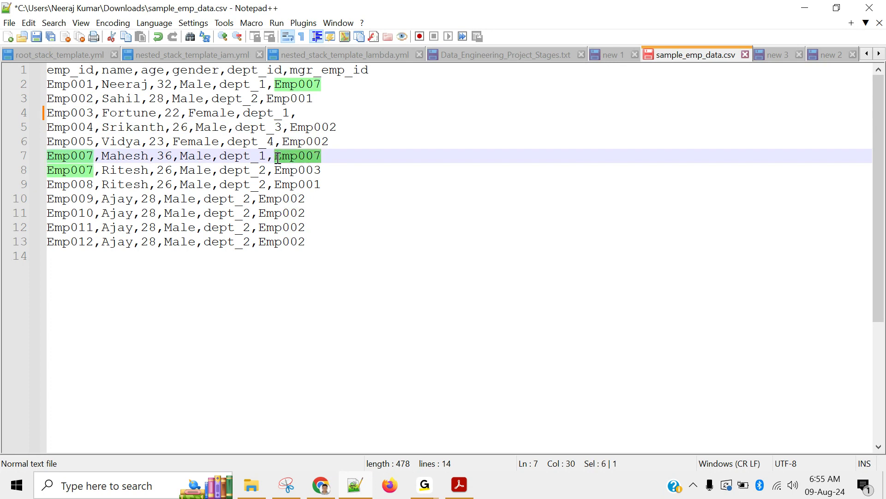
click(309, 112)
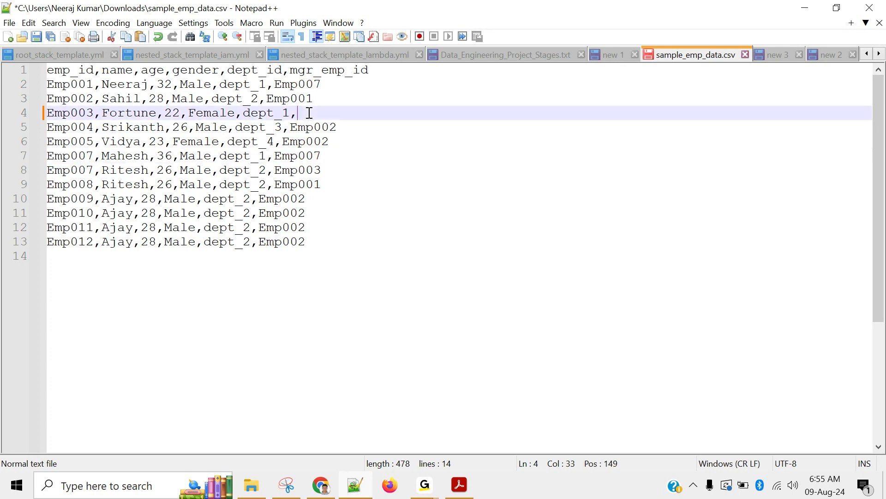
key(ctrl+v)
Step: Save the edited CSV and return to the browser showing the bucket
key(ctrl+s)
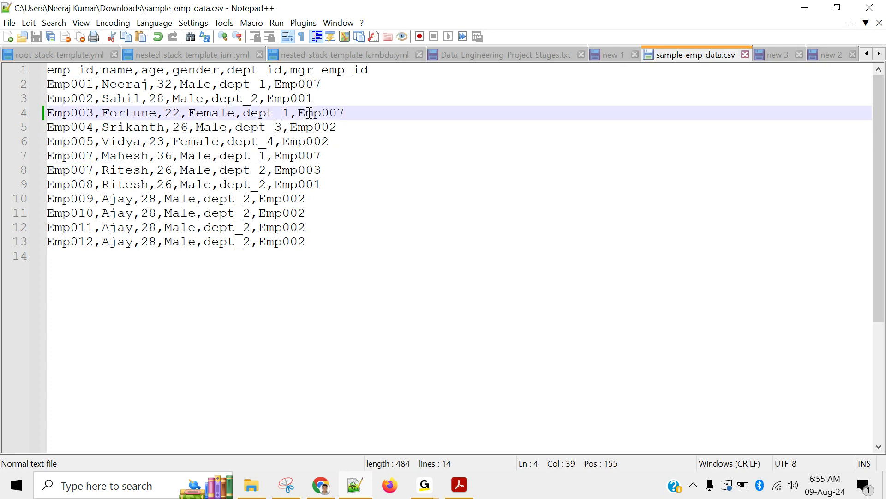
click(382, 266)
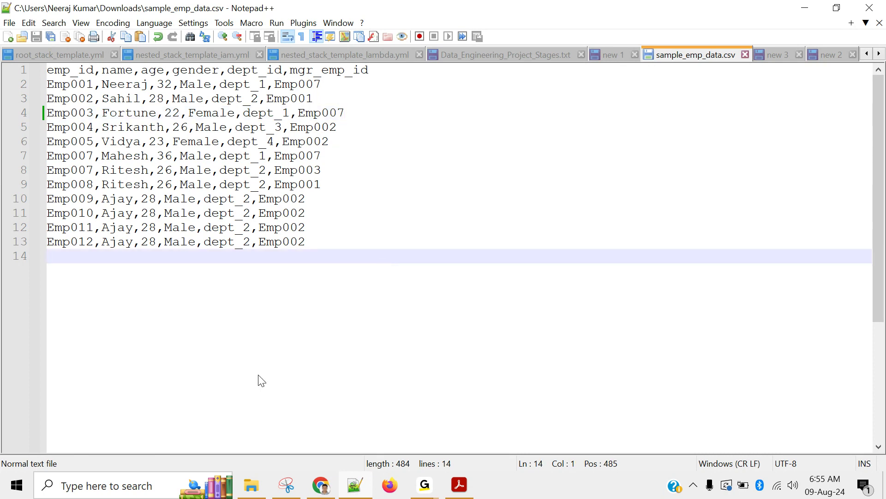
click(322, 490)
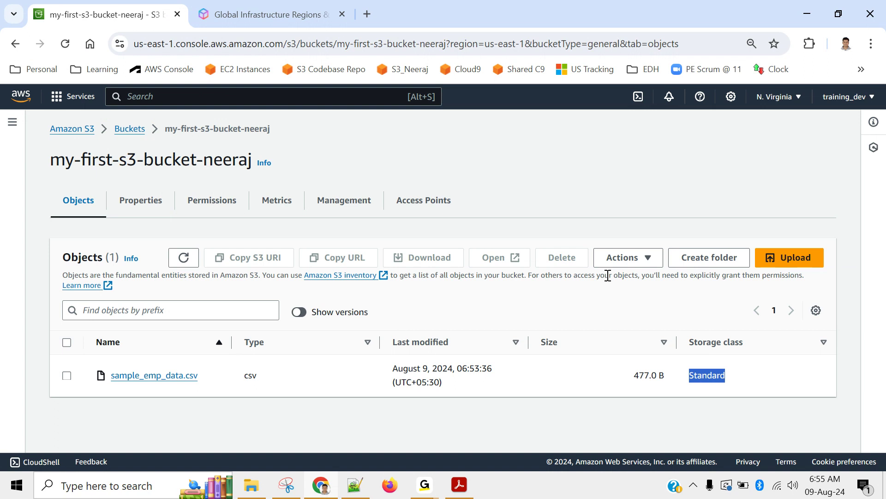
Step: Add the edited sample_emp_data.csv from Downloads to the bucket's upload list
click(686, 198)
click(786, 258)
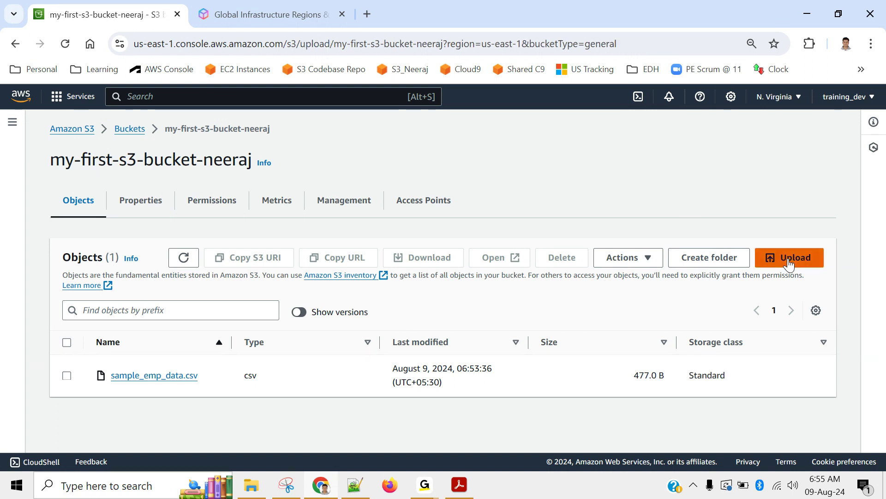
click(438, 288)
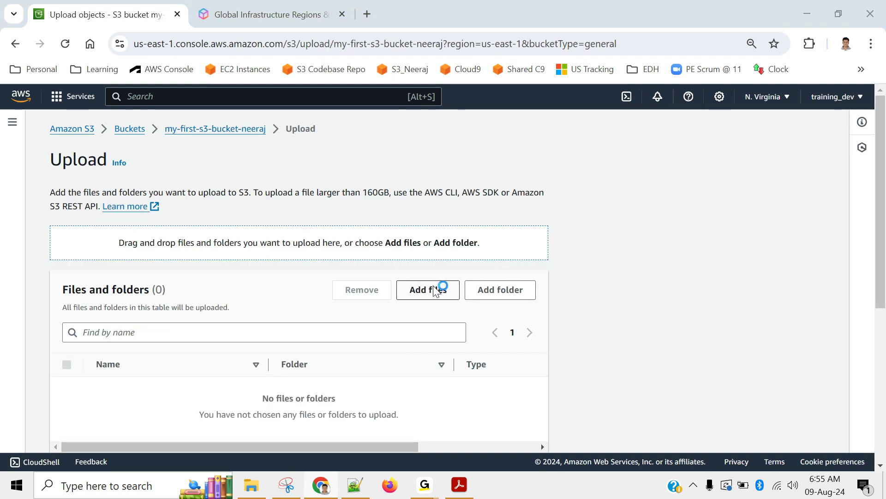
click(110, 429)
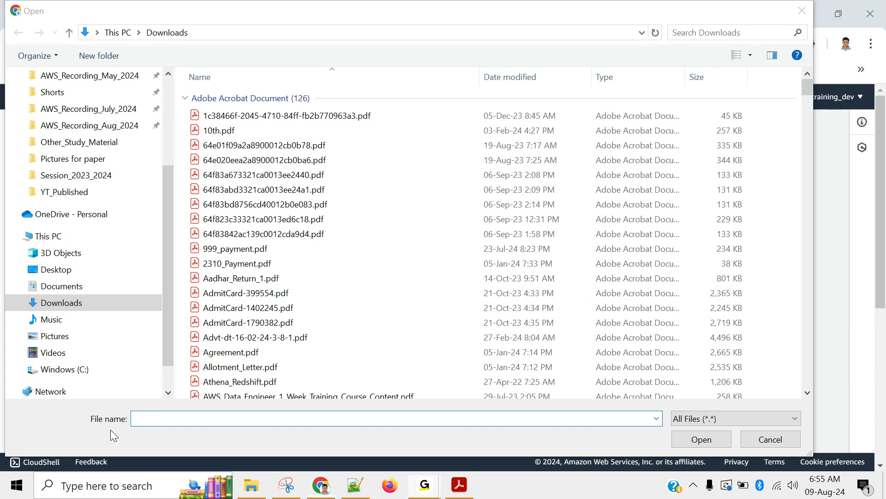
click(405, 417)
text(samp)
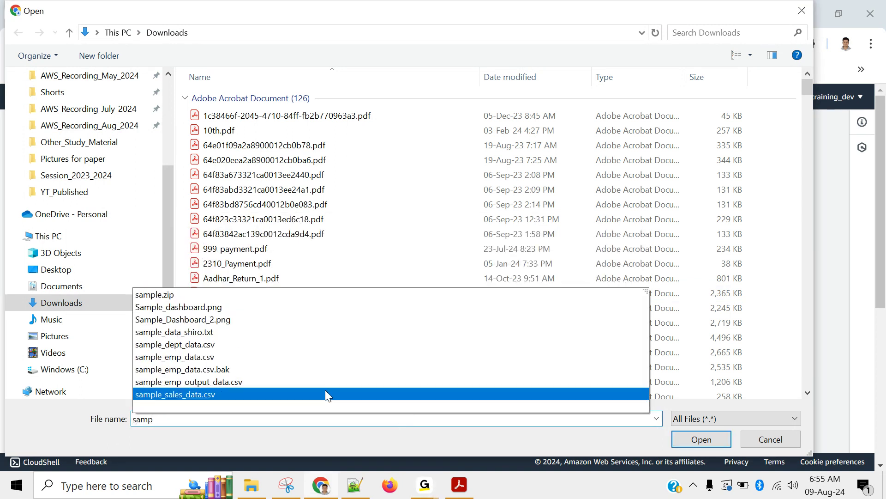
click(233, 357)
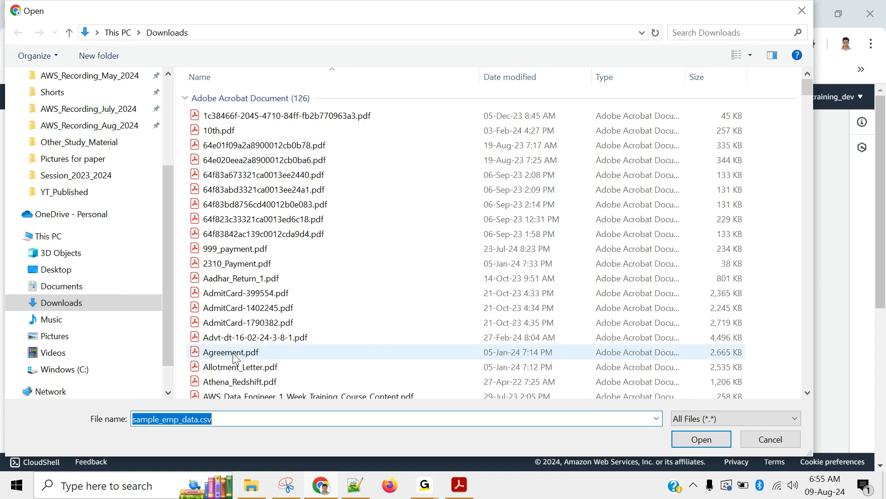
click(701, 439)
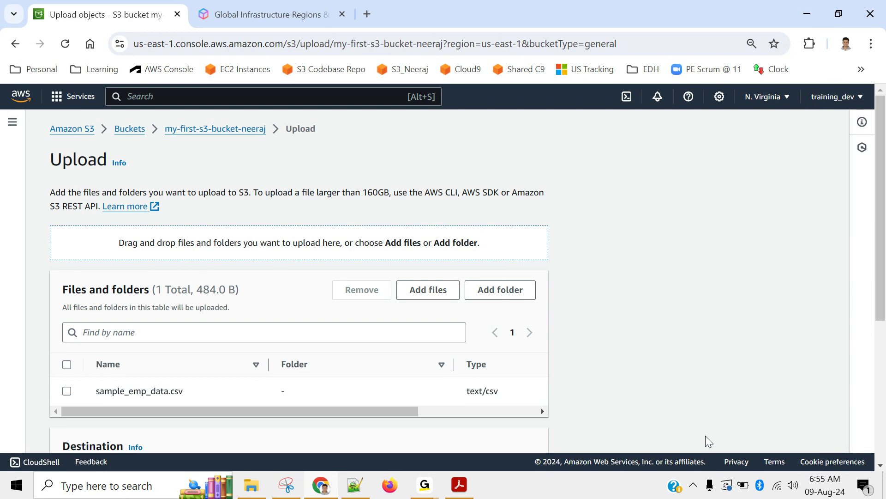
Step: Upload the file and return to the bucket, now listing it at 484.0 B
scroll(587, 355, down, 4)
click(521, 430)
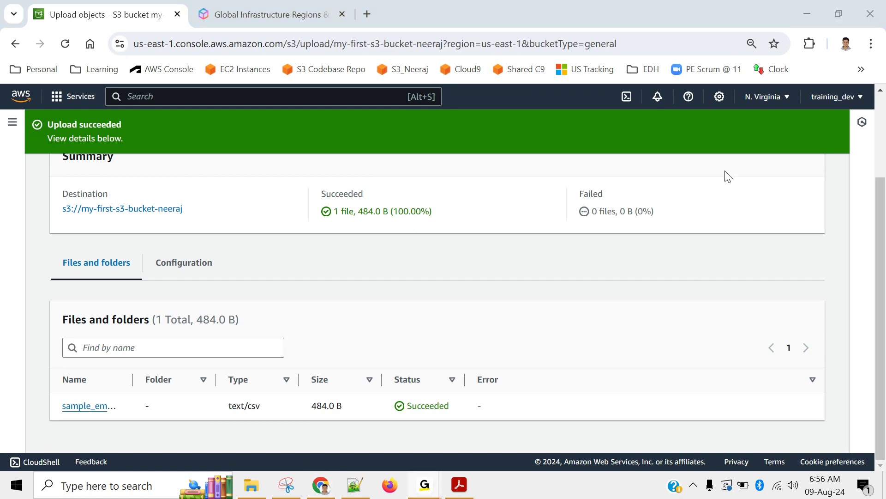
scroll(724, 171, up, 3)
click(790, 179)
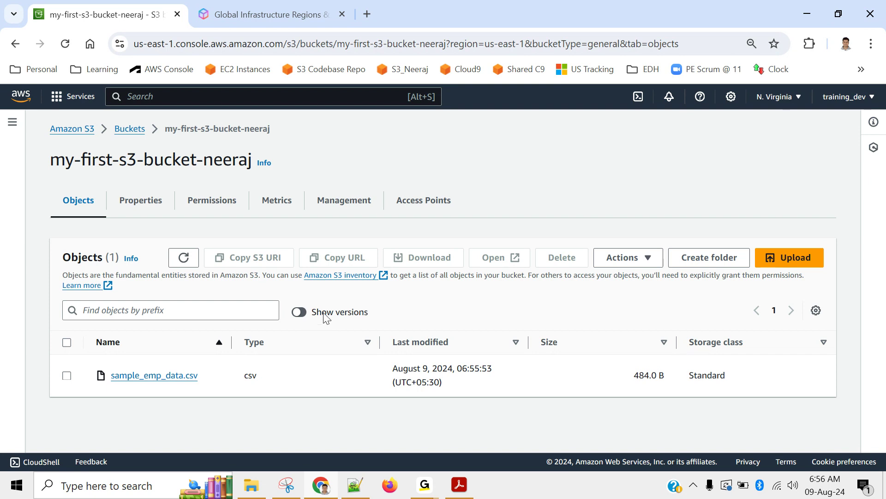
click(299, 313)
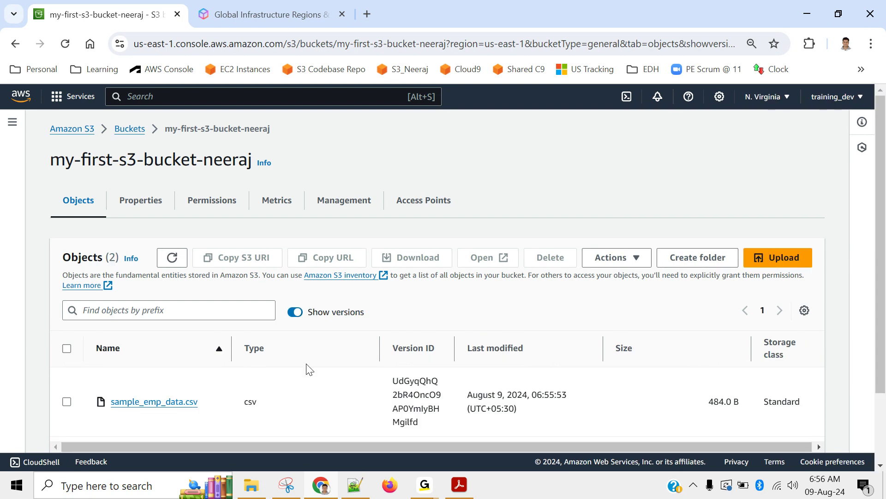
scroll(306, 368, down, 2)
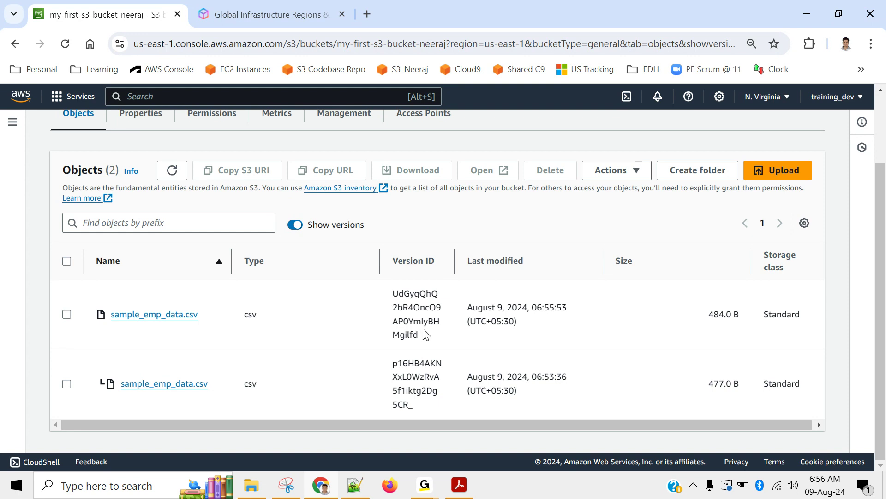
drag(423, 336, 387, 288)
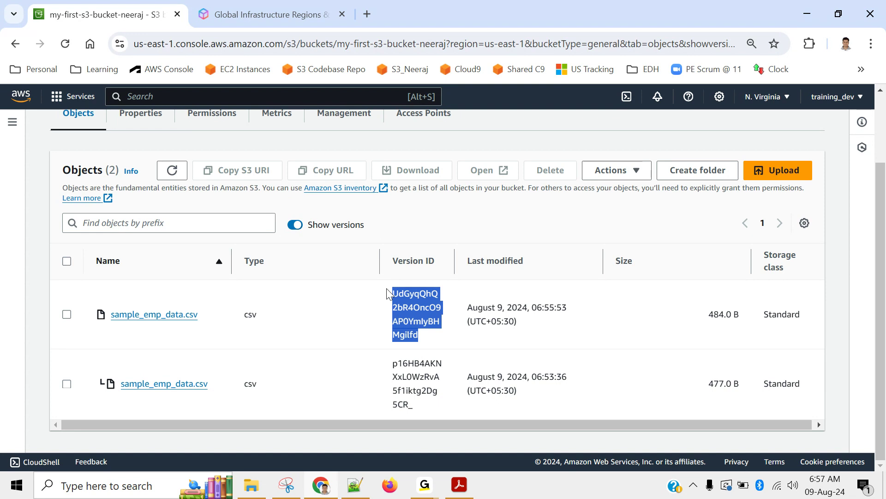
click(444, 353)
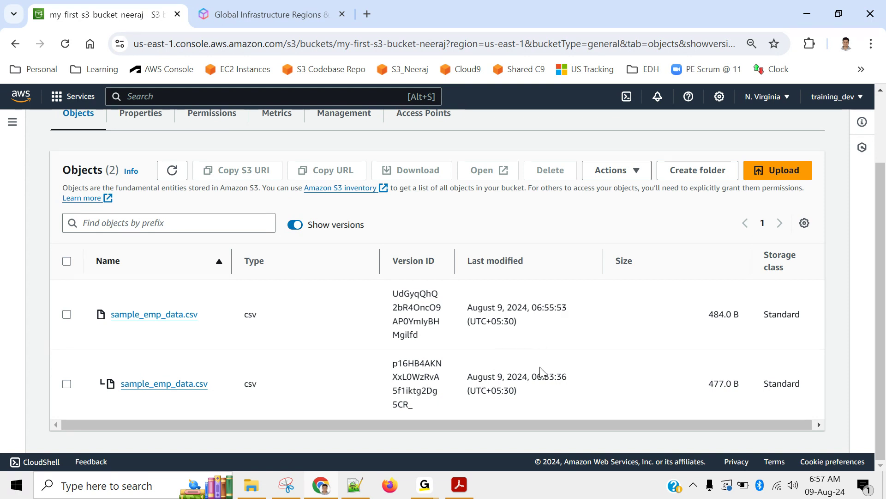
drag(536, 376, 551, 376)
drag(532, 307, 553, 308)
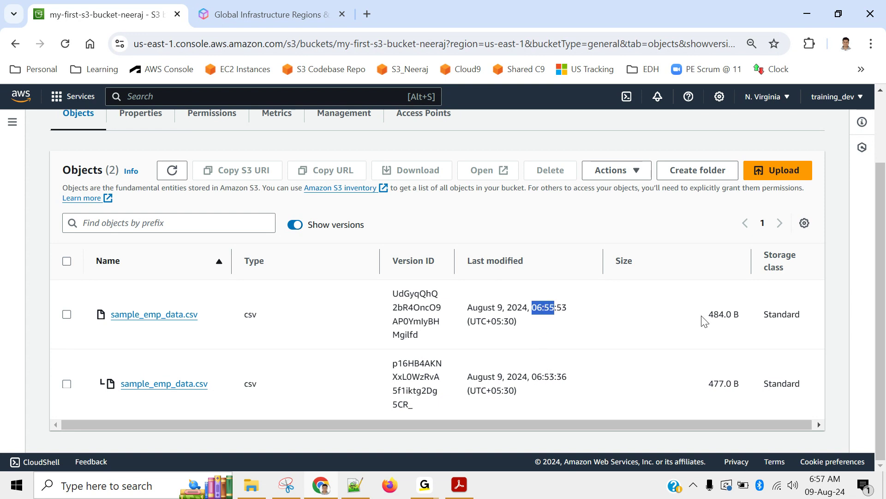
double_click(719, 384)
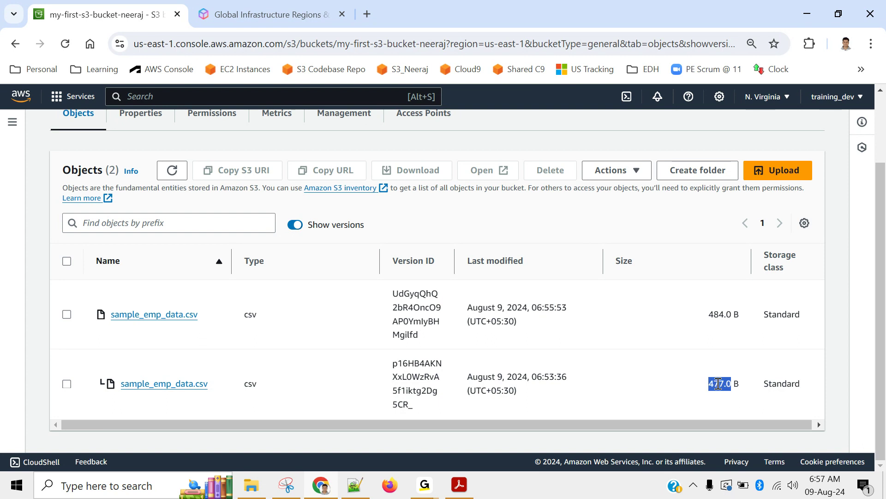
double_click(717, 314)
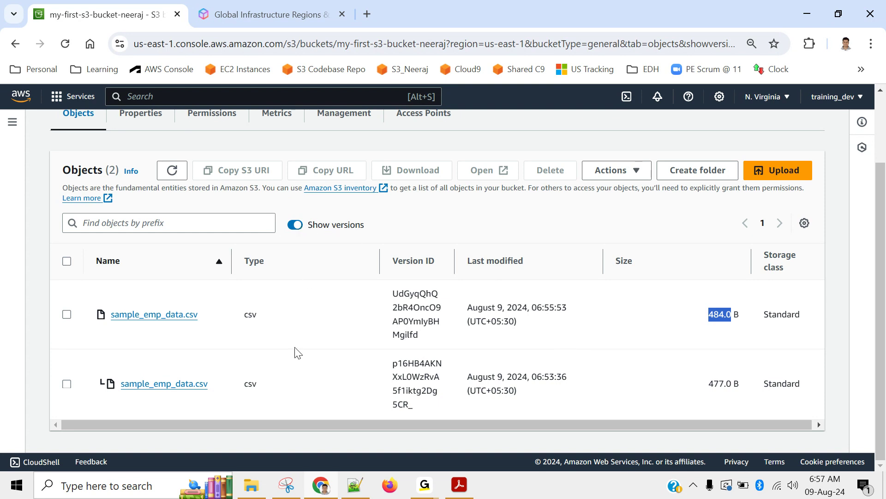
scroll(297, 353, up, 2)
scroll(298, 353, down, 2)
Step: Page through the S3 guide full screen to the Versioning of objects slide, then exit full screen
click(462, 484)
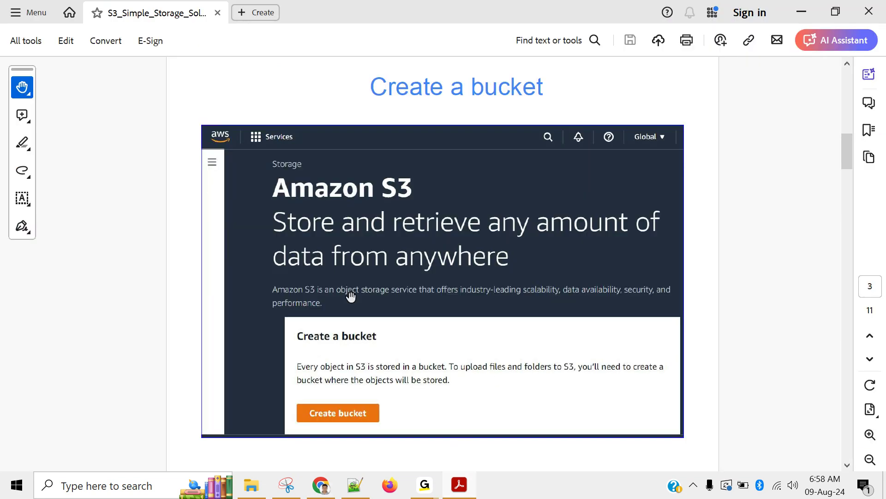
key(ctrl+l)
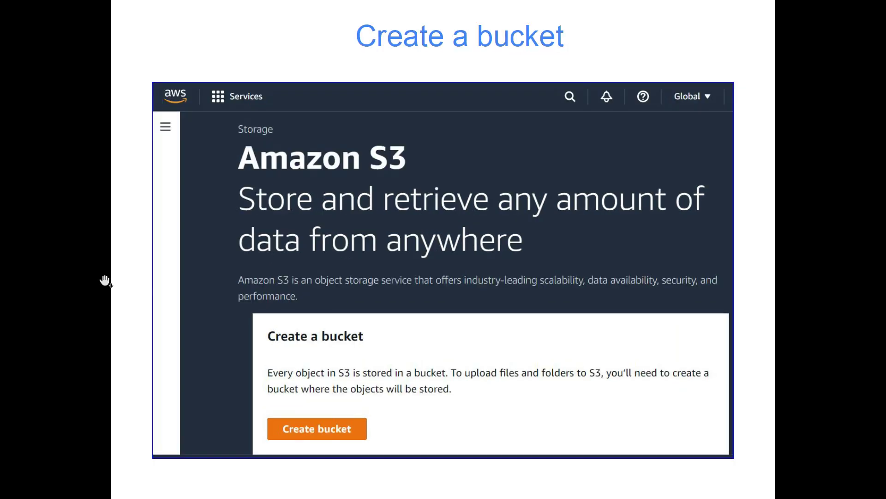
click(105, 280)
click(105, 281)
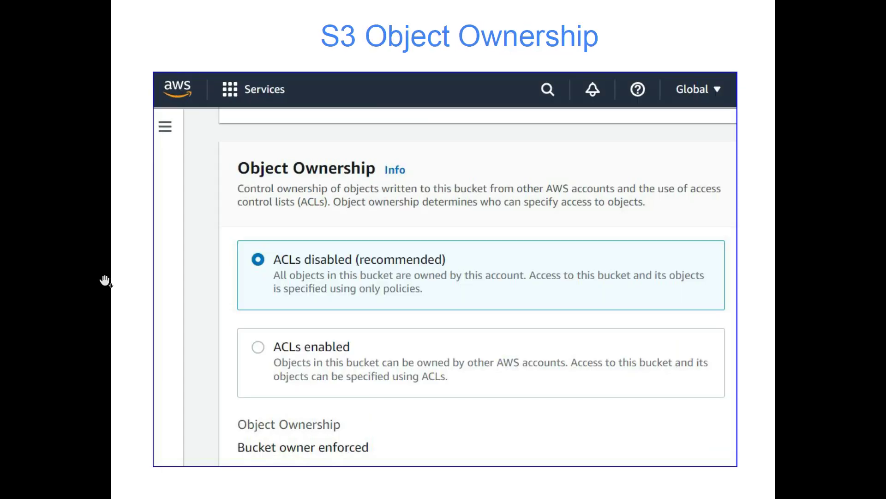
click(105, 280)
key(Right)
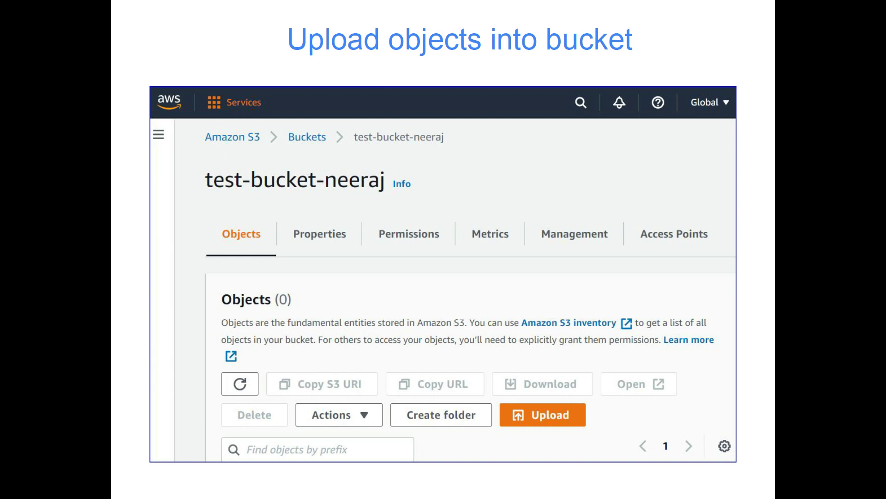
key(Right)
key(Right)
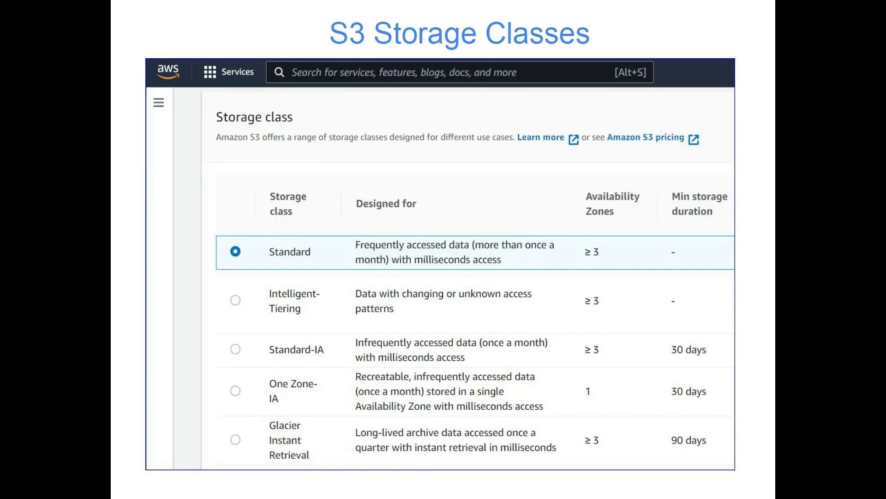
key(Left)
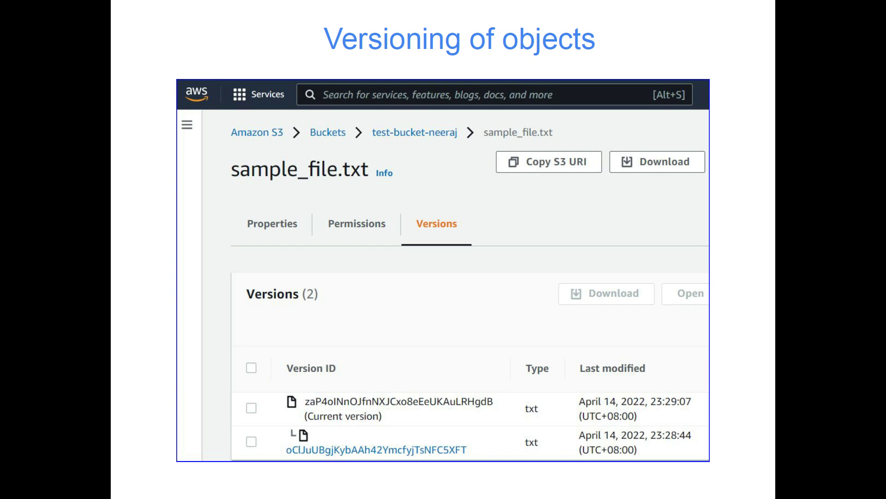
key(Escape)
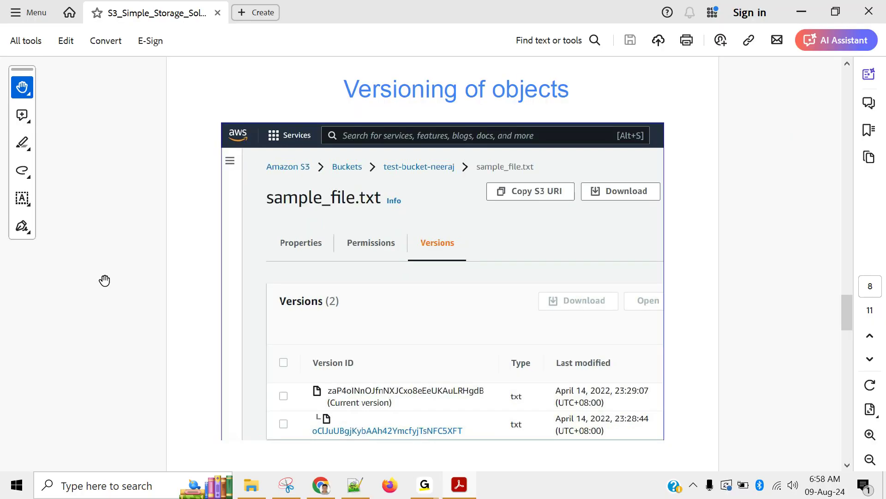
Step: Back in the browser's S3 bucket, turn off Show versions so only the 484.0 B sample_emp_data.csv remains
mouse_move(330, 497)
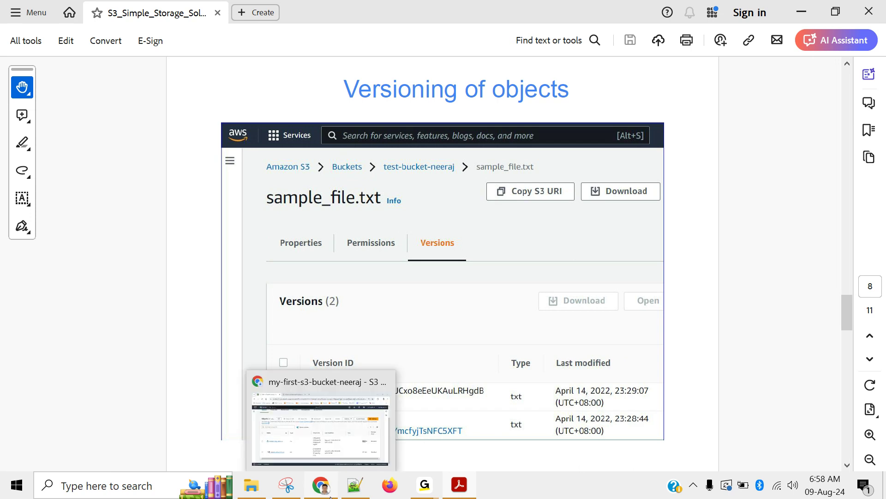
click(326, 488)
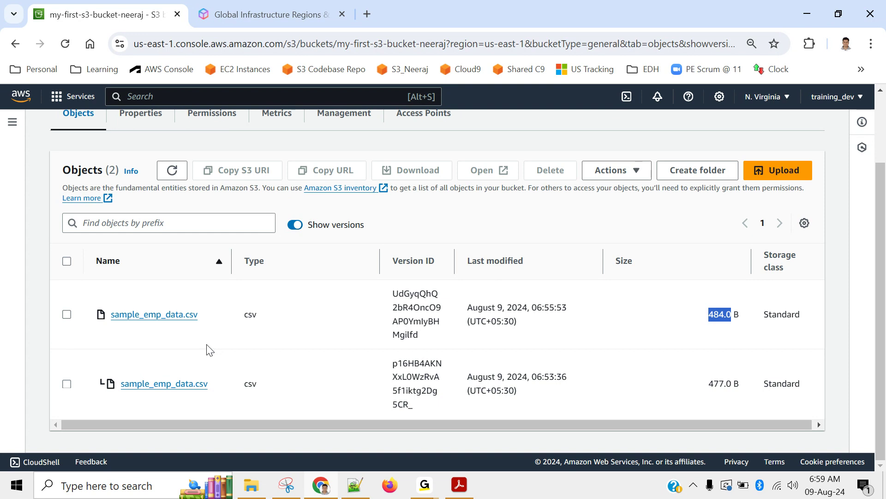
click(67, 314)
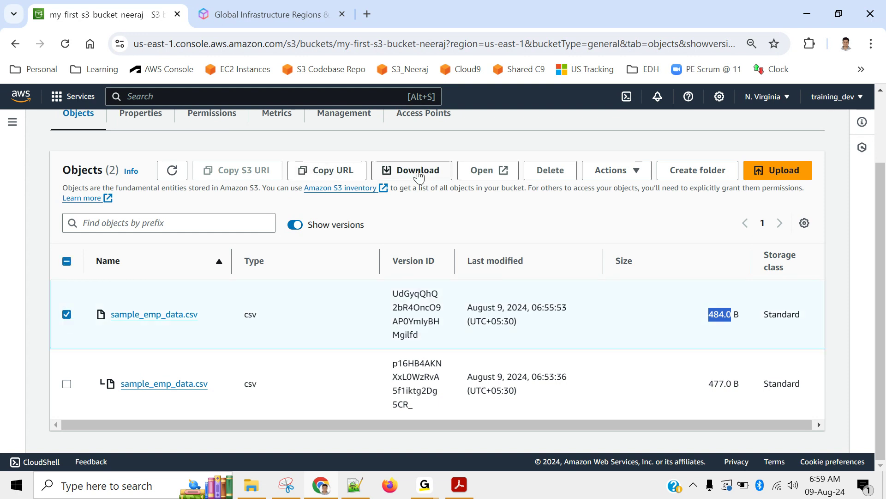
click(69, 314)
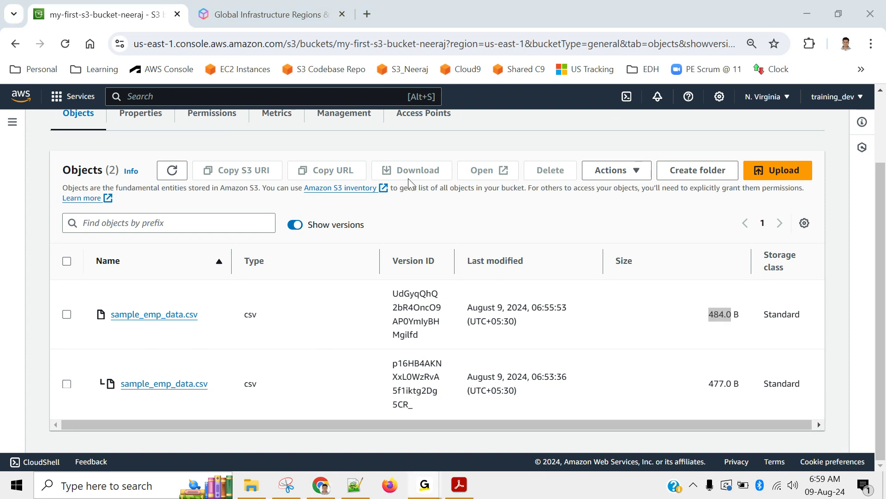
click(295, 225)
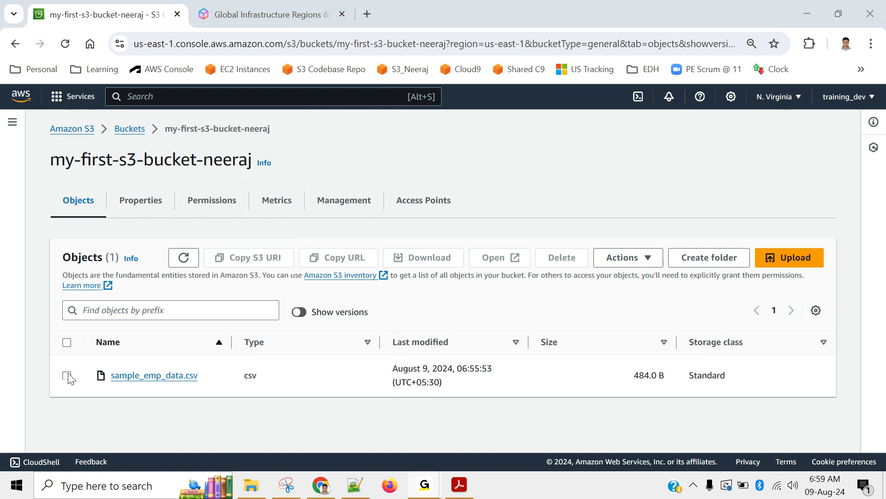
click(299, 313)
scroll(152, 338, down, 2)
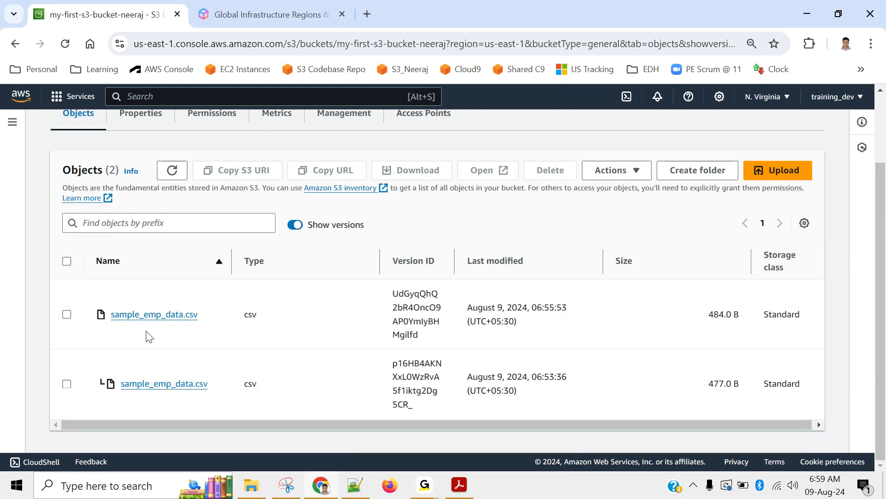
click(67, 314)
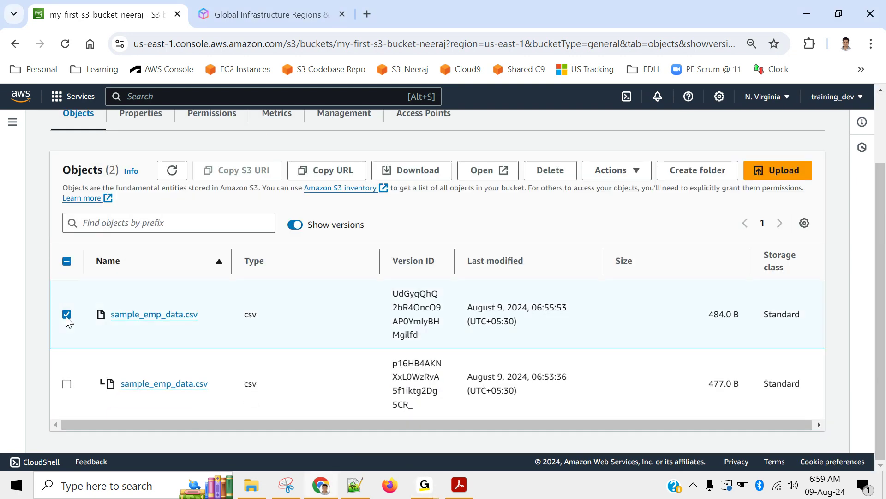
click(558, 176)
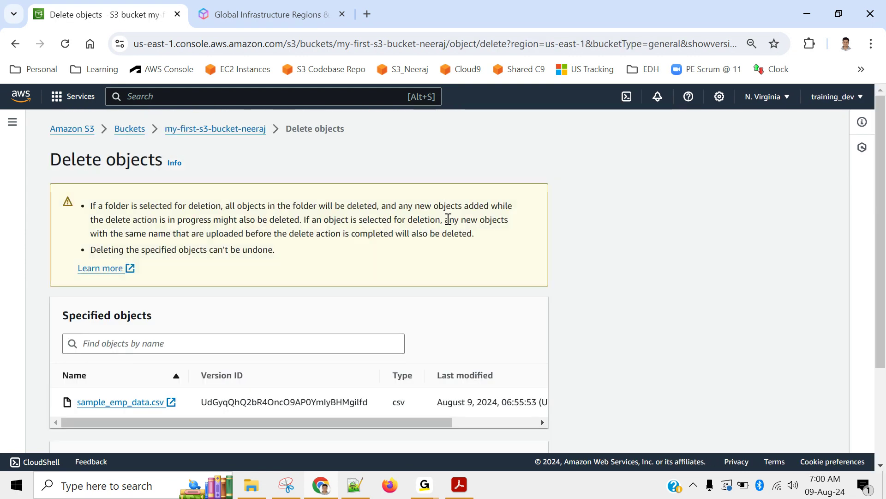
scroll(370, 307, down, 3)
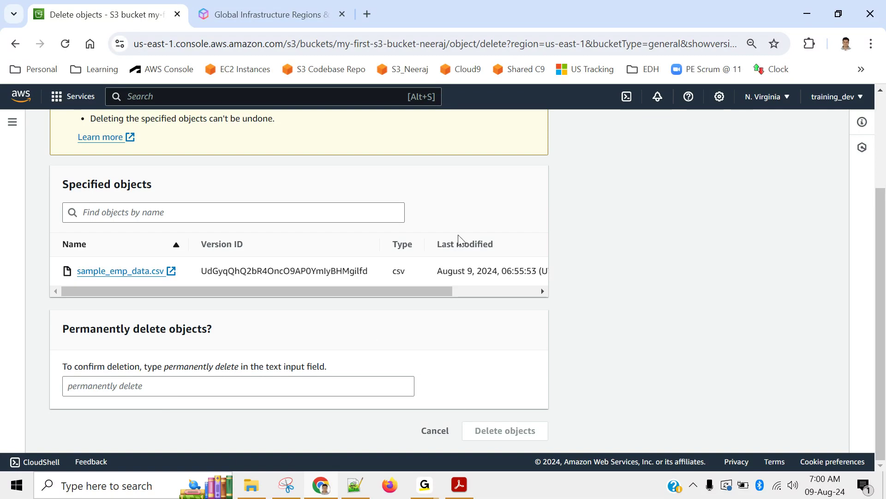
scroll(459, 235, up, 3)
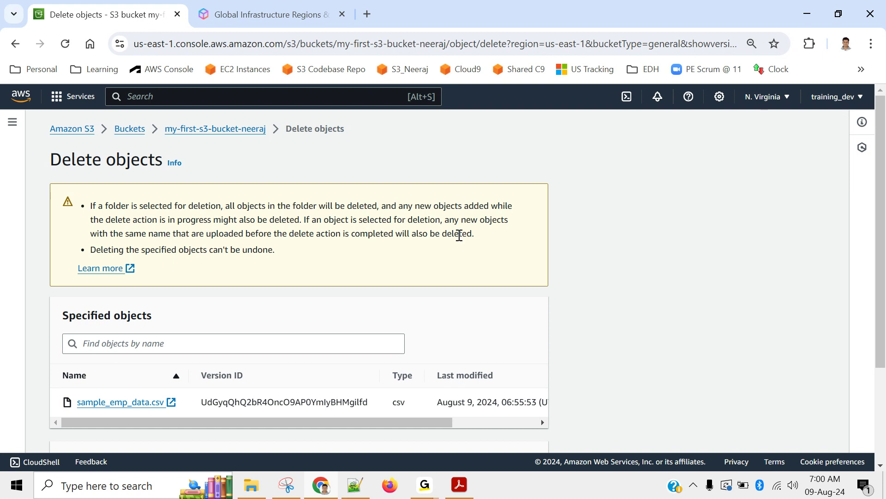
click(184, 131)
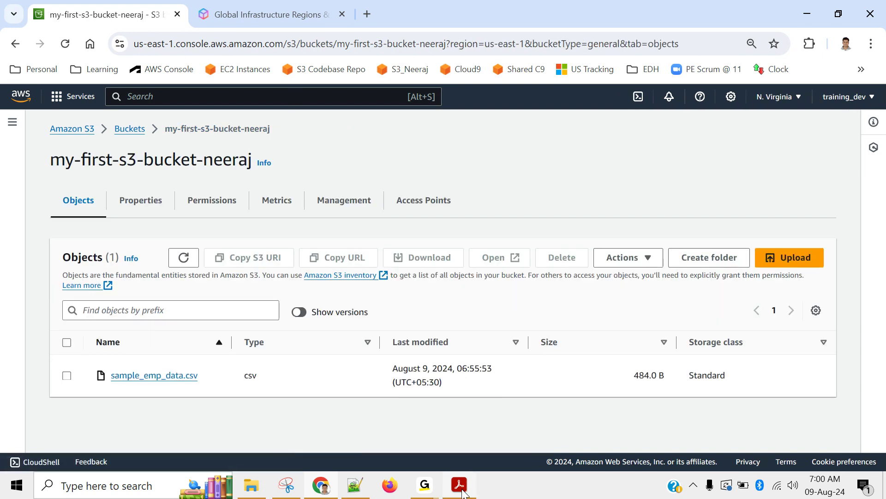
mouse_move(463, 492)
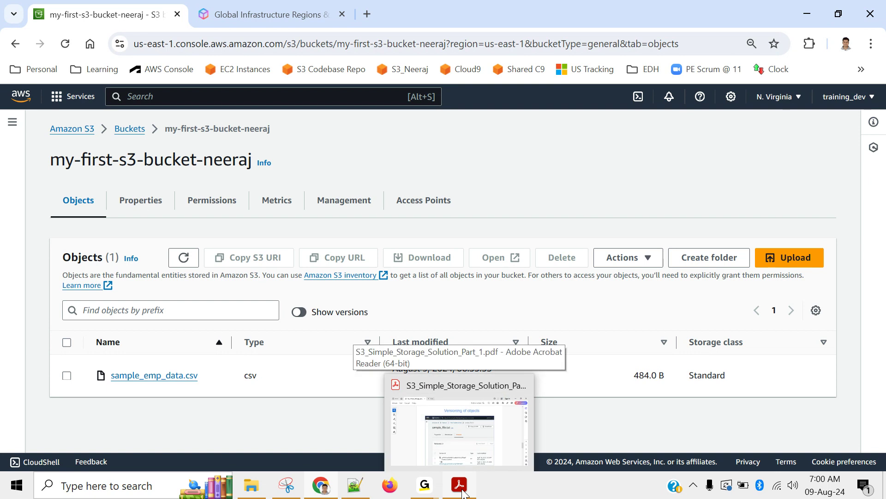
Step: Present the S3 guide full screen and advance to the S3 Storage Classes slide
click(463, 492)
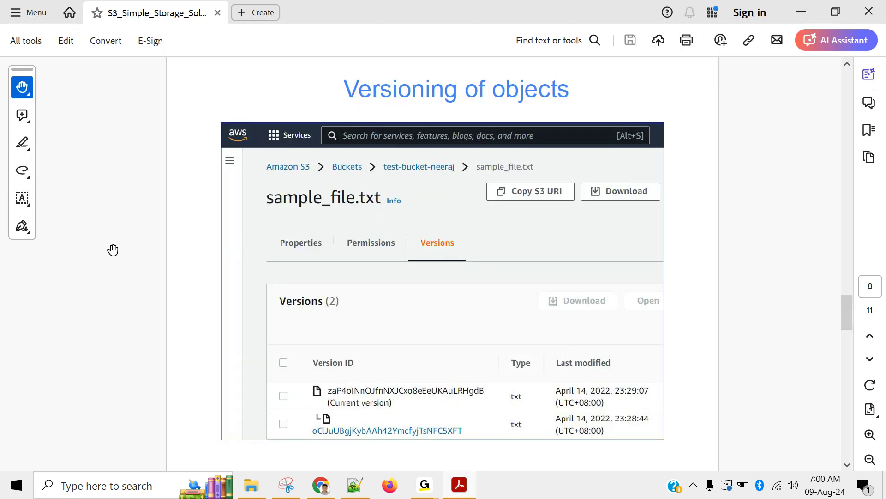
key(ctrl+l)
key(Right)
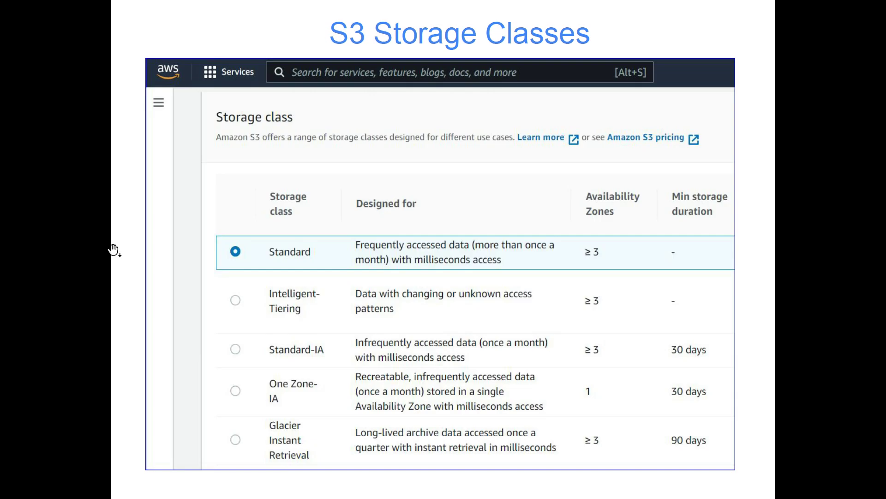
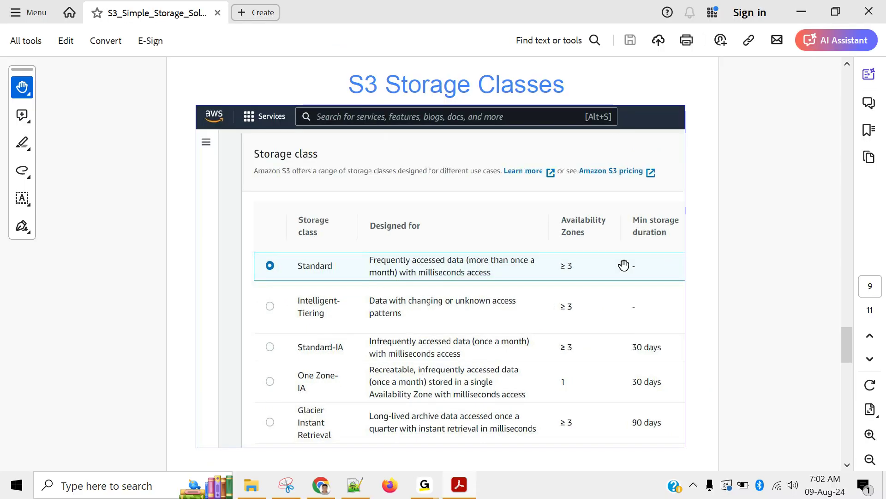
Step: Leave the S3 Storage Classes slide for the browser's S3 bucket, where sample_emp_data.csv is stored as Standard
click(334, 486)
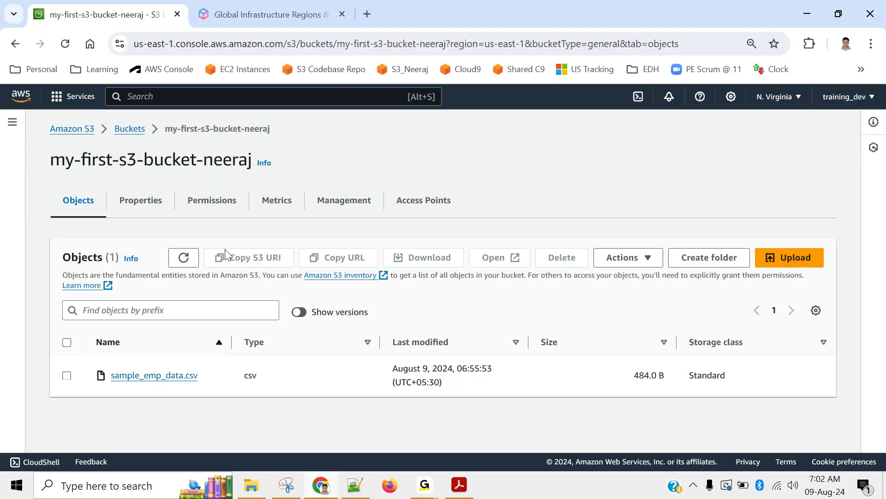
Step: On the Regions page, show Mumbai's details: launched 2016 with 3 Availability Zones
click(221, 13)
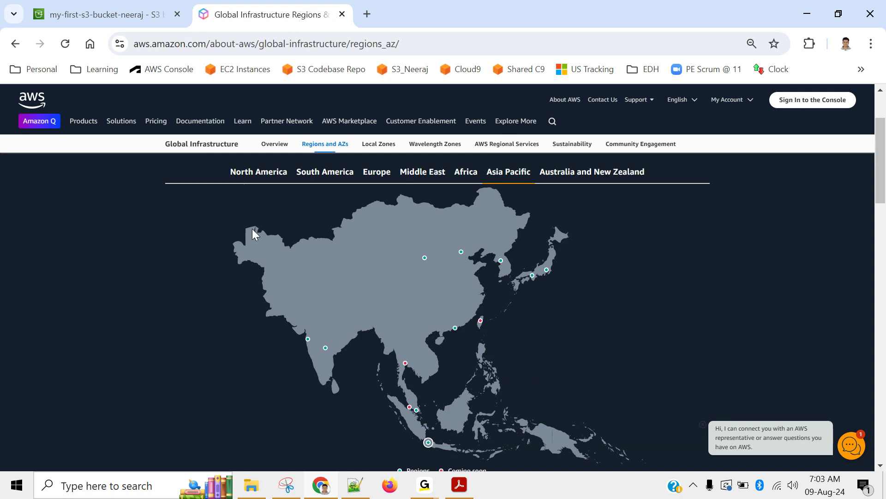
click(308, 339)
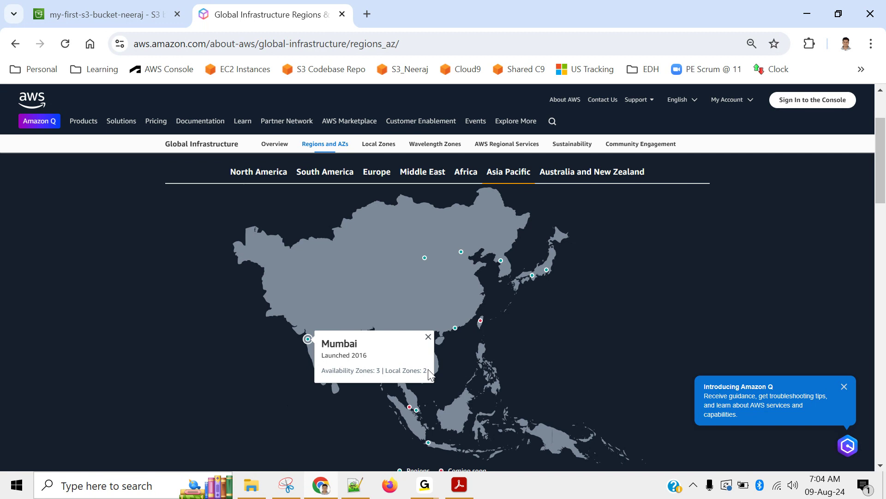
Step: Review North America regions: Northern California, Oregon, Canada Central, GovCloud US-East and Ohio
click(258, 174)
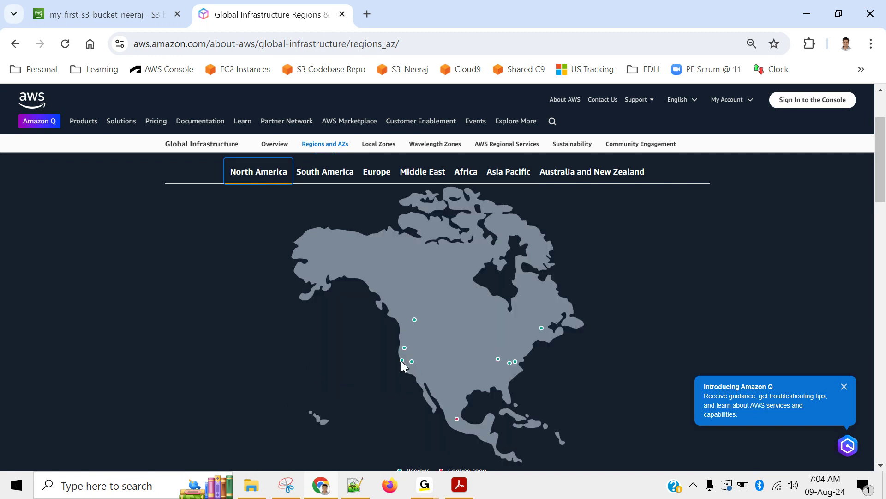
click(402, 361)
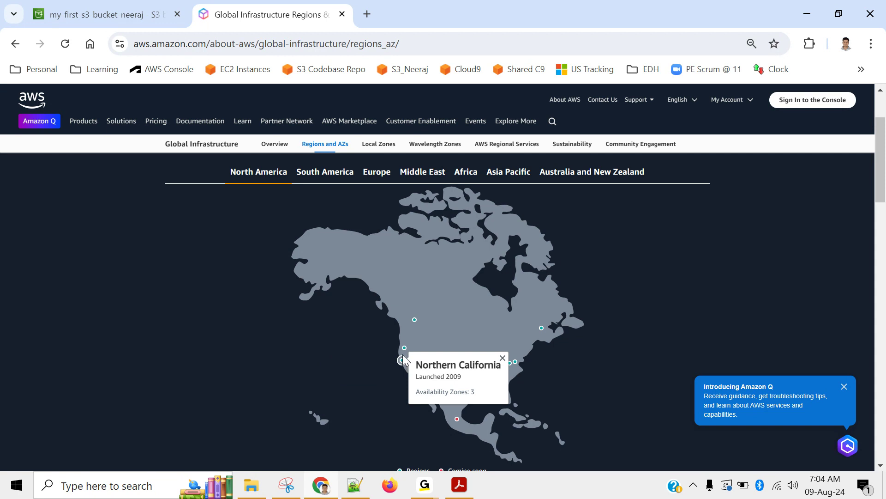
click(405, 349)
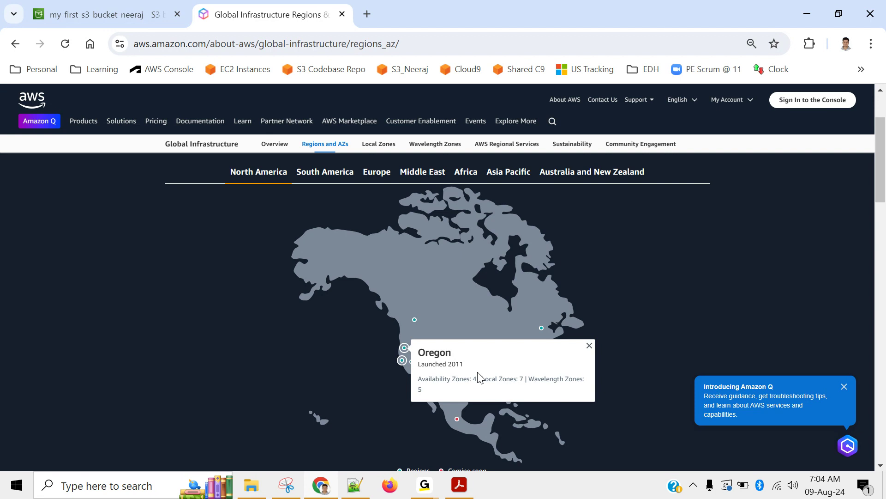
click(541, 327)
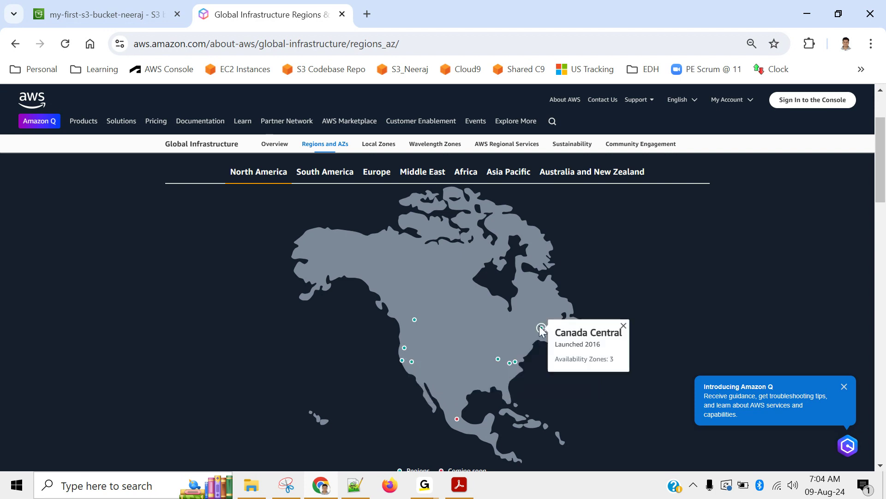
click(516, 362)
click(510, 363)
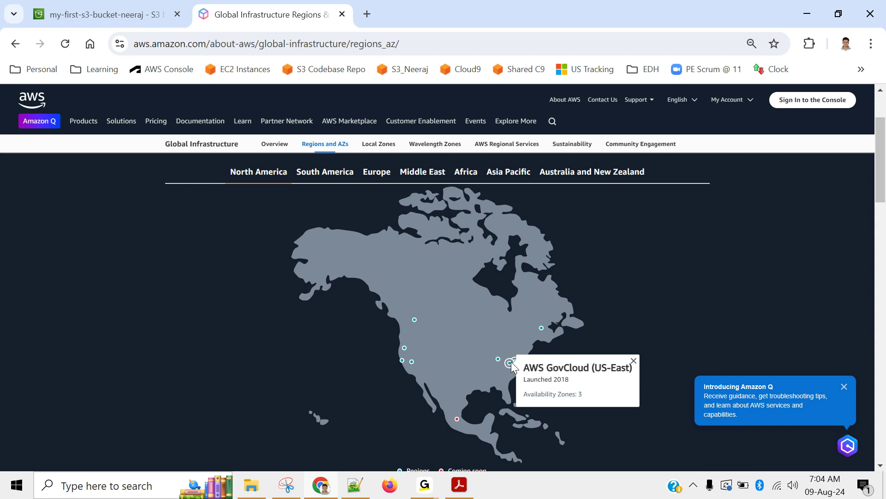
click(498, 359)
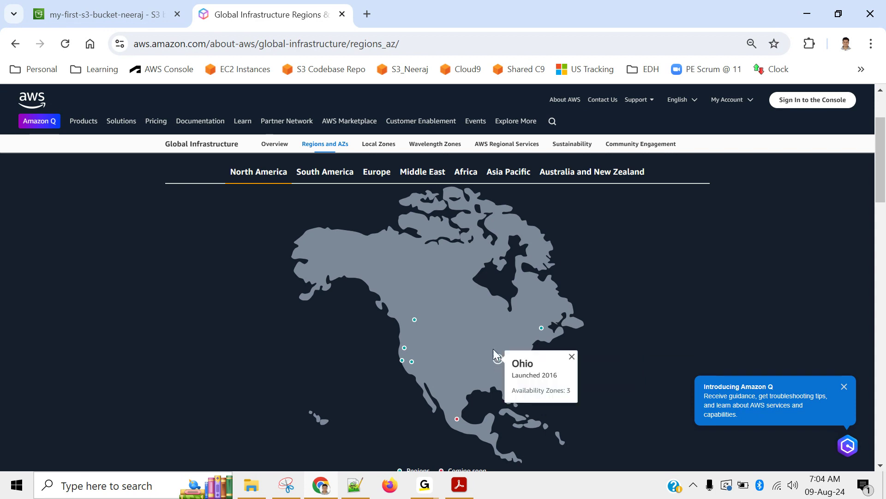
Step: Check São Paulo, then Paris, Spain, London and Ireland (2007, 3 AZs), and return to Acrobat
click(305, 172)
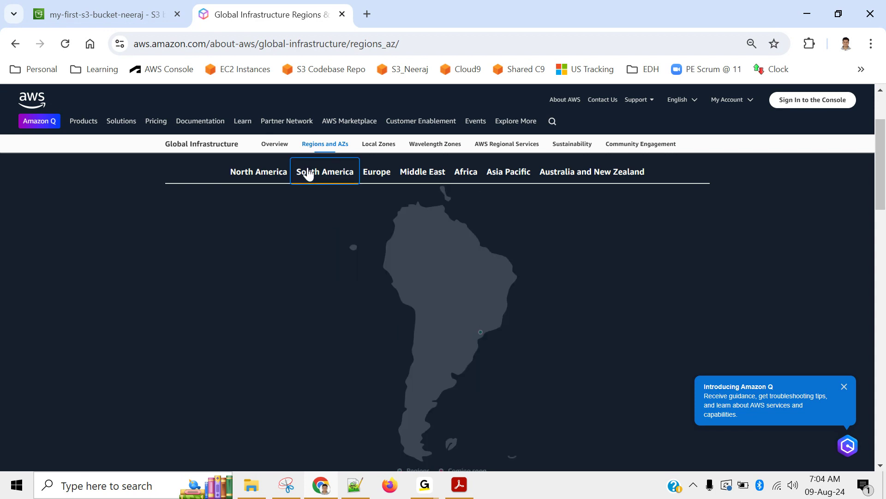
click(480, 332)
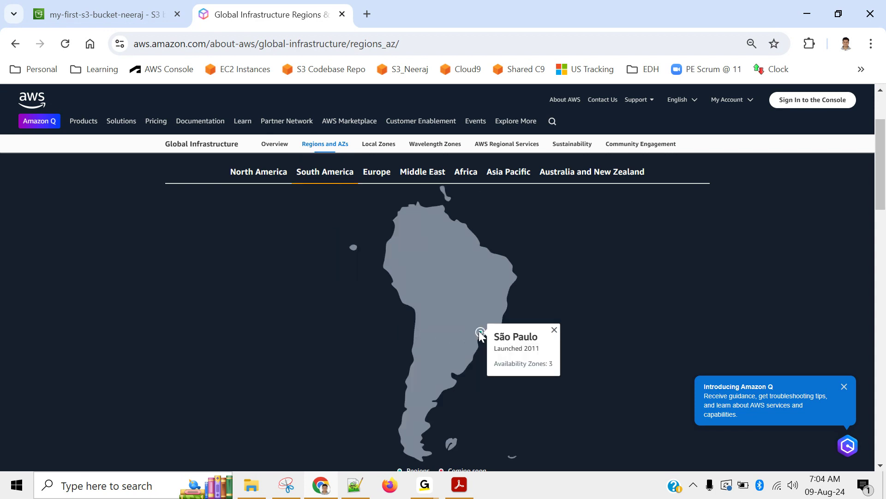
click(377, 175)
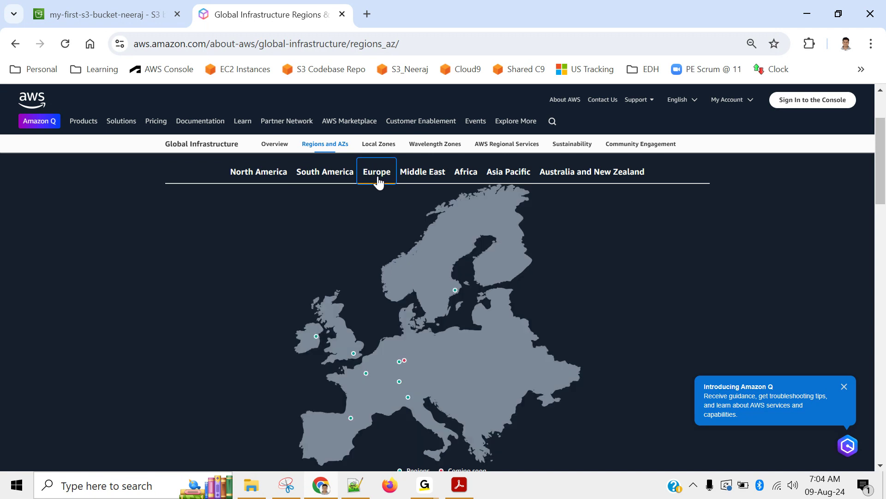
click(367, 374)
click(351, 418)
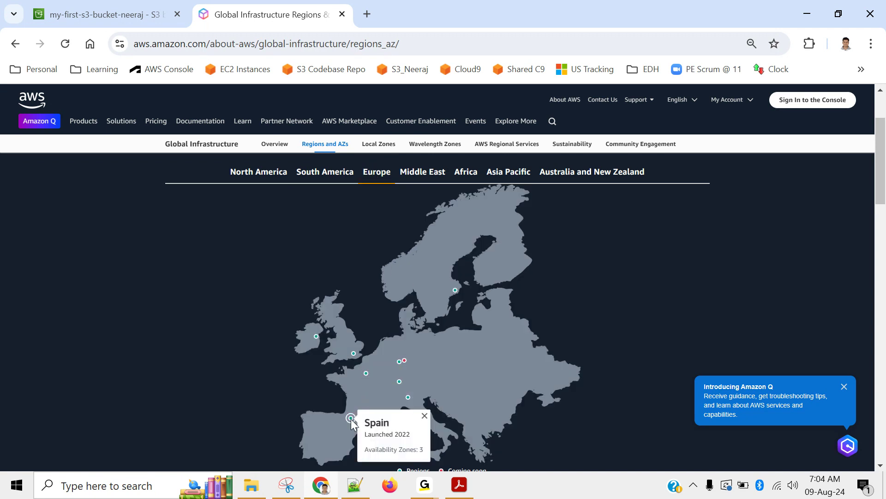
click(354, 354)
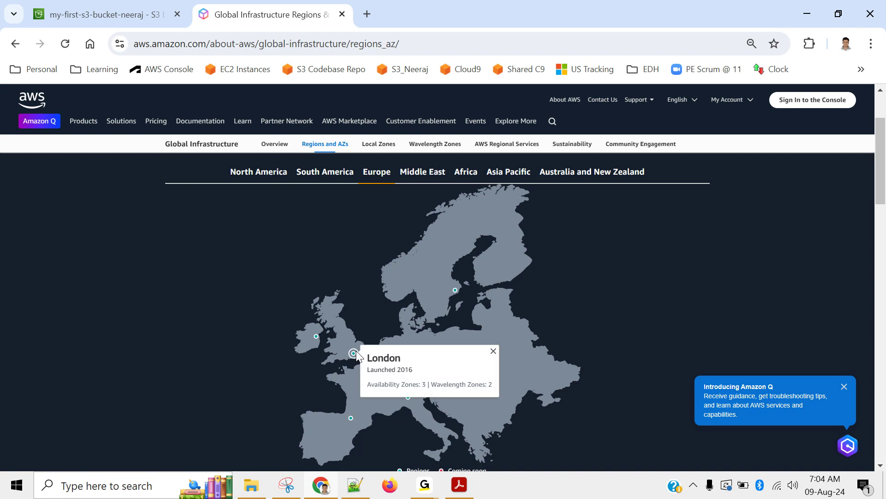
click(314, 335)
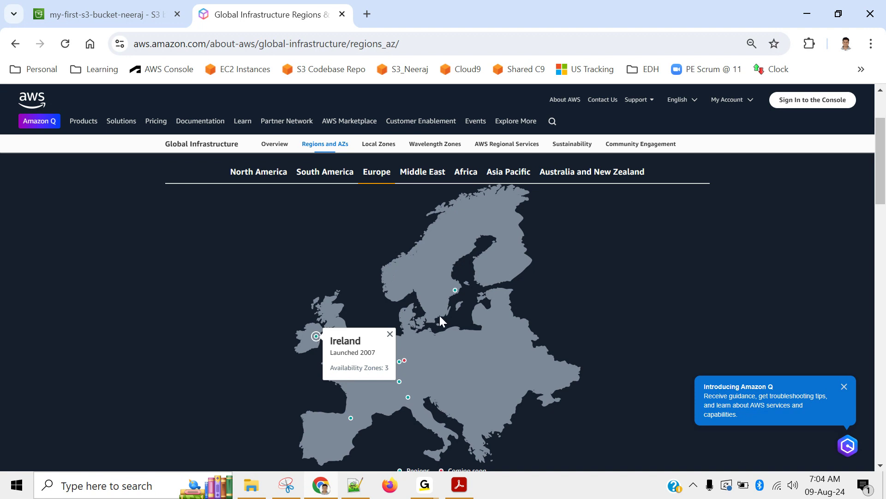
click(459, 484)
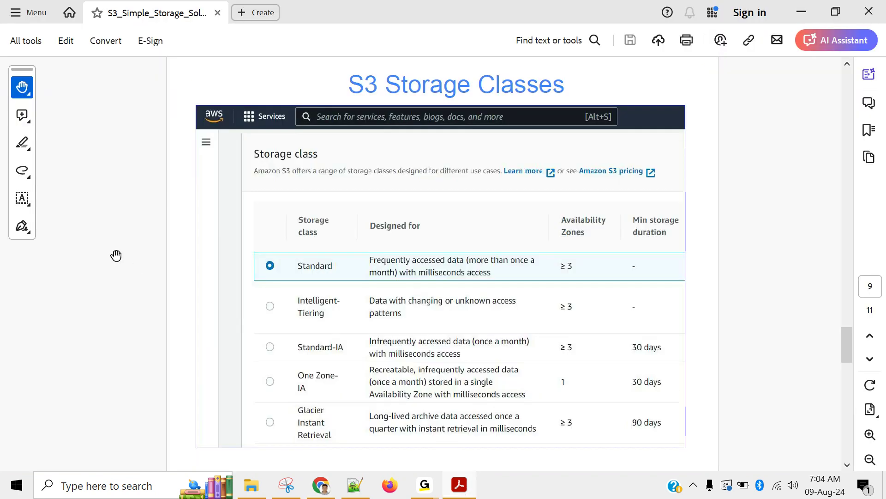
Step: Present the S3 Storage Classes slide full screen, then exit and go back to Chrome's Europe map
key(ctrl+l)
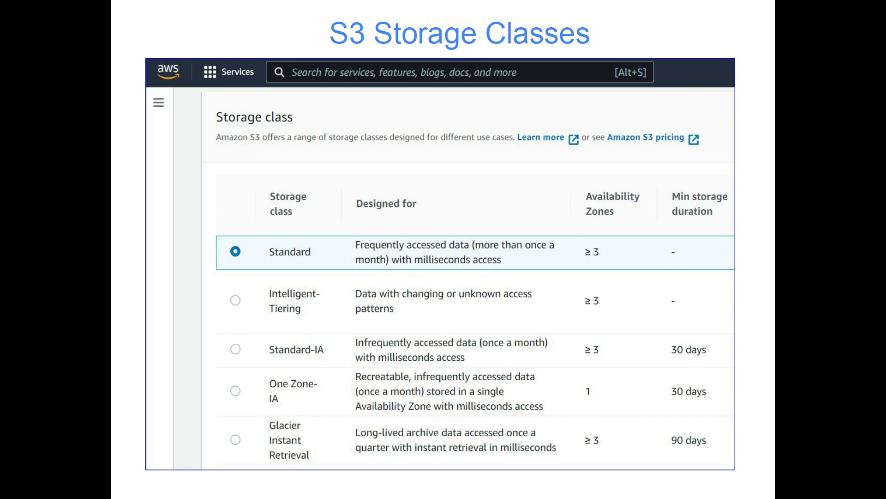
key(Escape)
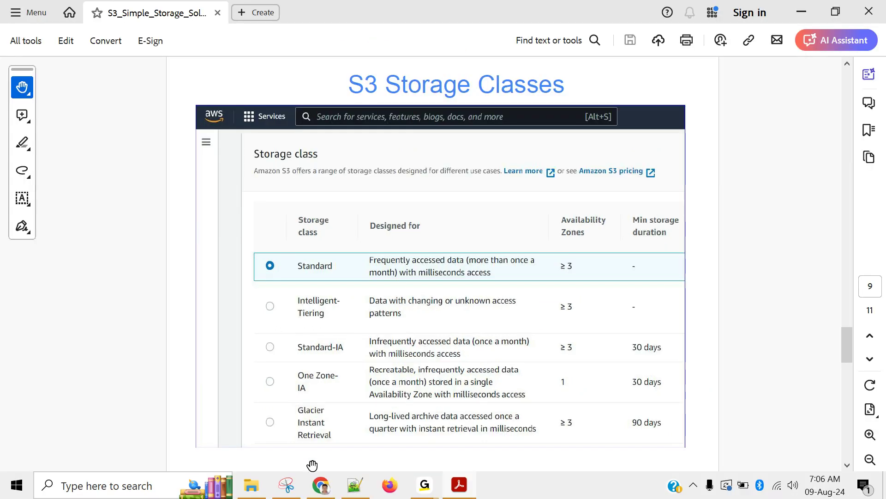
click(321, 485)
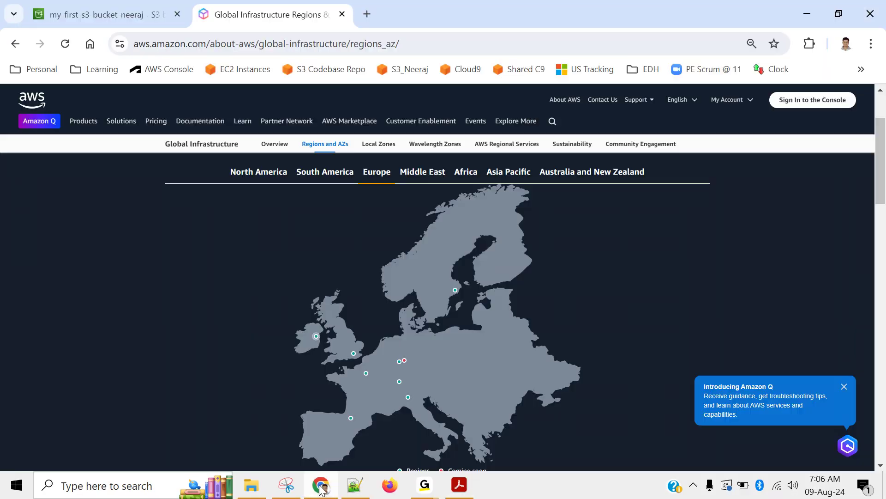
Step: Check Zurich, GovCloud US-West, Oregon and Canada West (2023, 3 AZs), then return to Acrobat
click(399, 382)
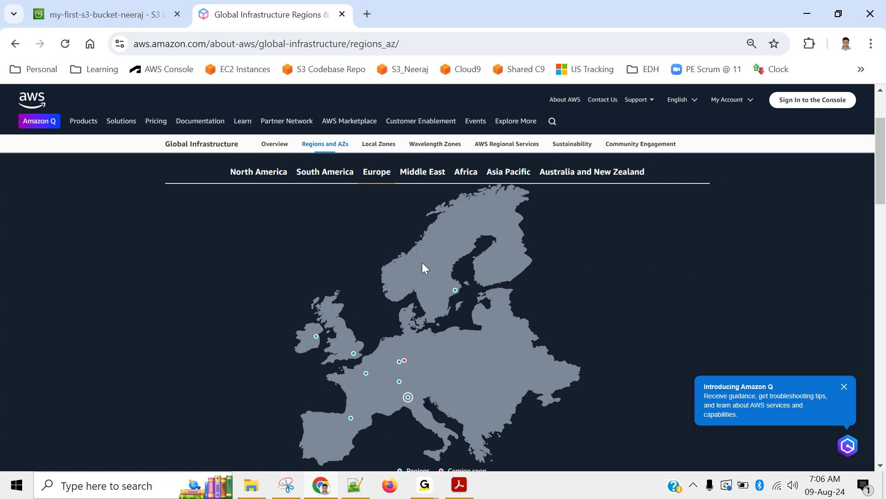
click(264, 179)
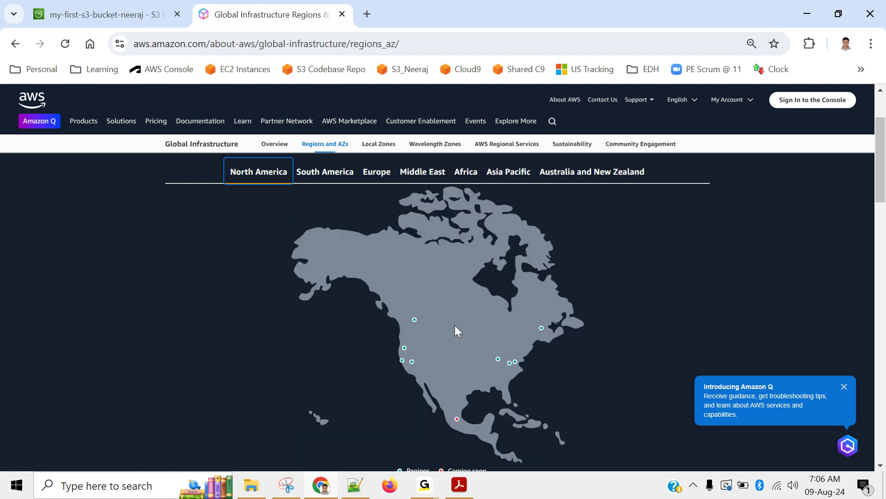
click(498, 359)
click(412, 361)
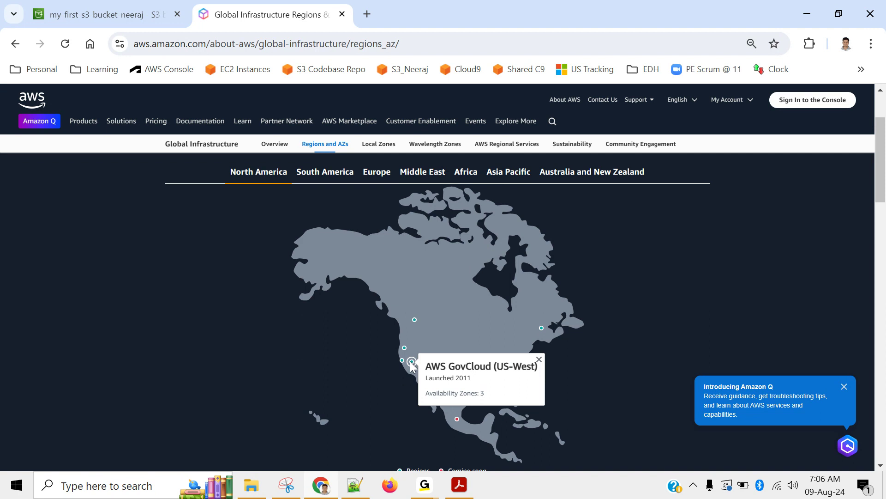
click(404, 347)
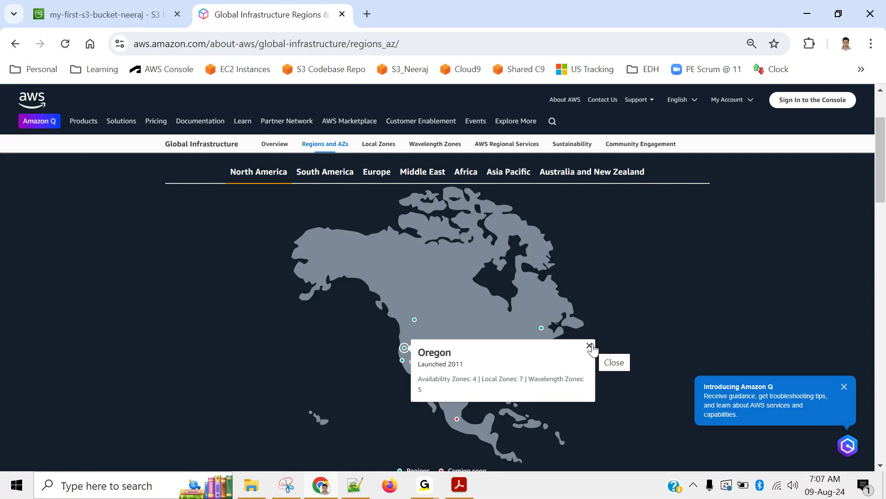
click(591, 348)
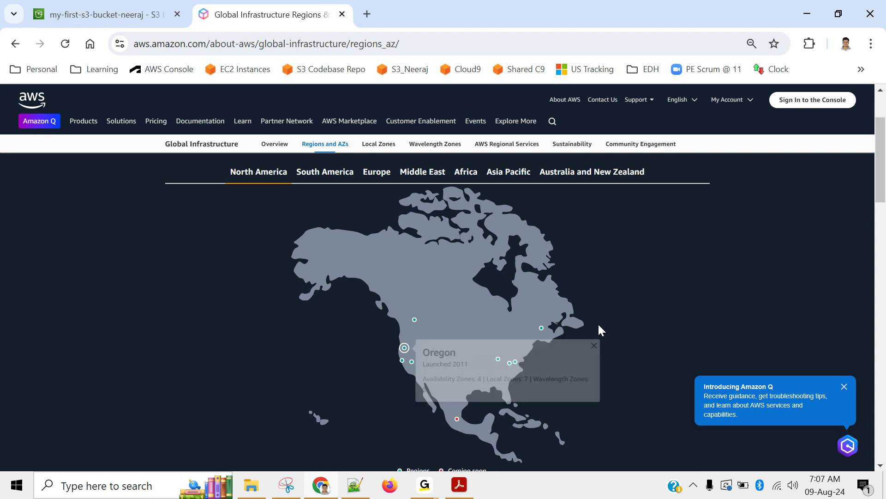
click(415, 319)
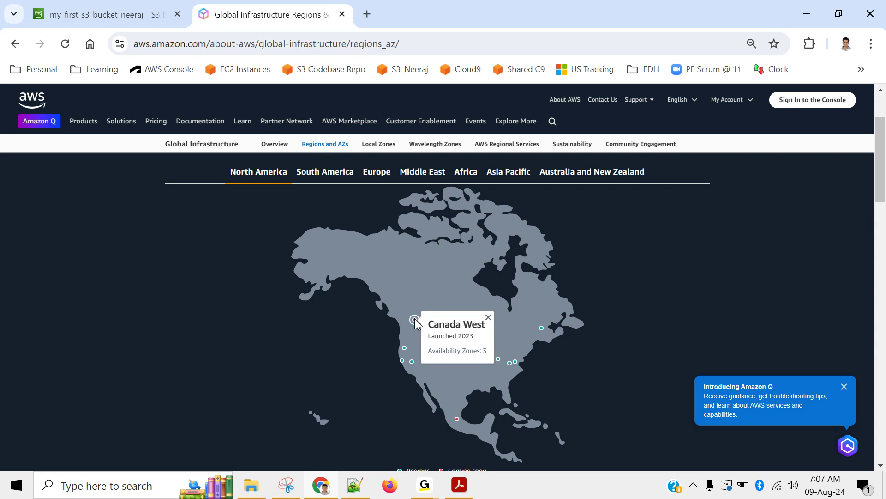
click(459, 485)
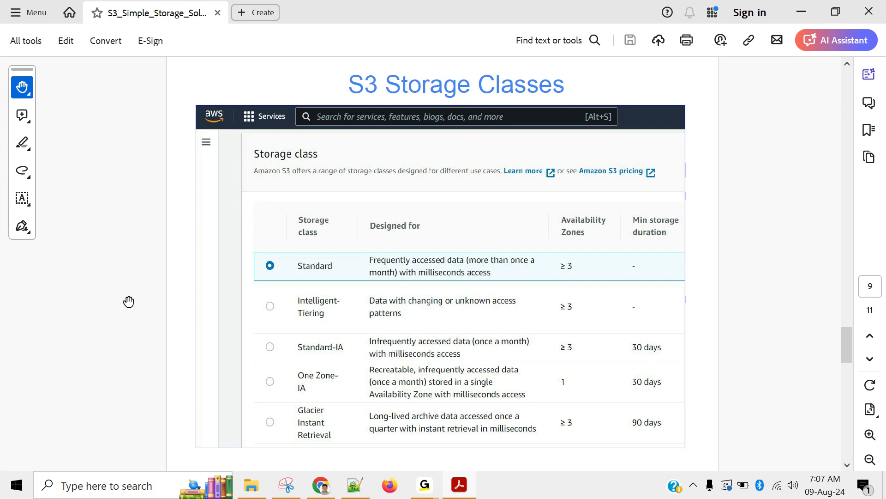
Step: Go full screen and advance to Glacier Flexible Retrieval, Glacier Deep Archive and Reduced redundancy
key(ctrl+l)
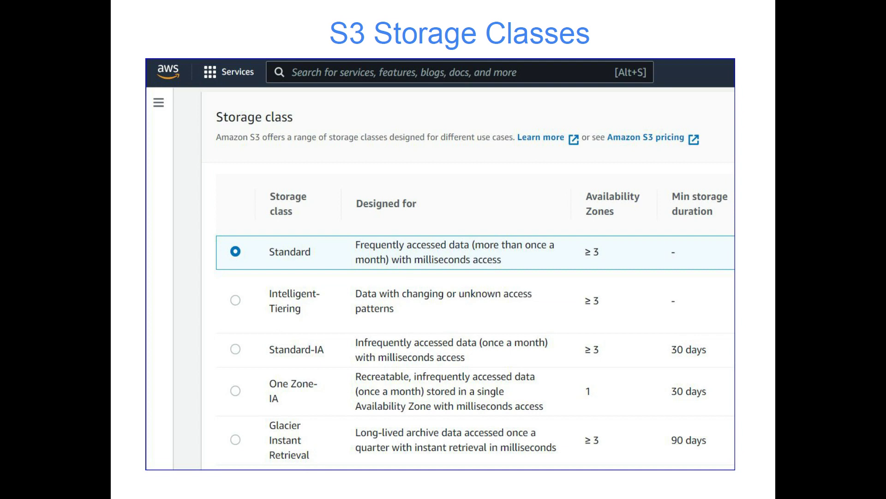
click(626, 370)
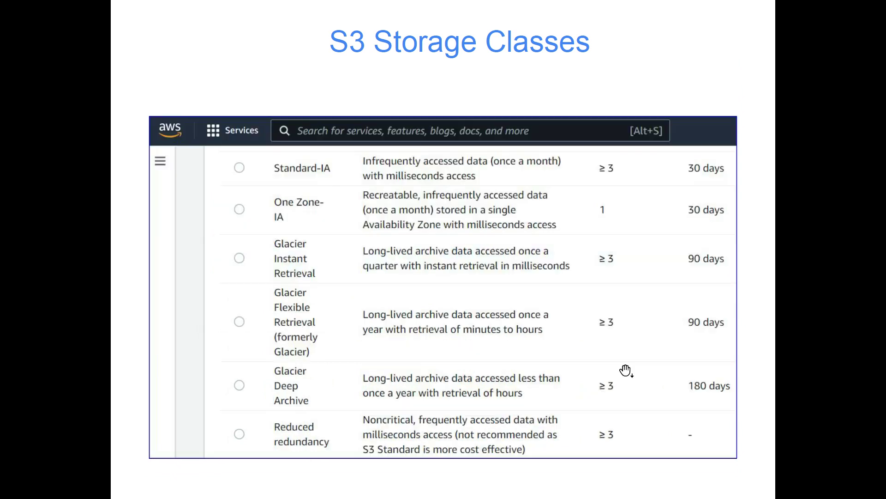